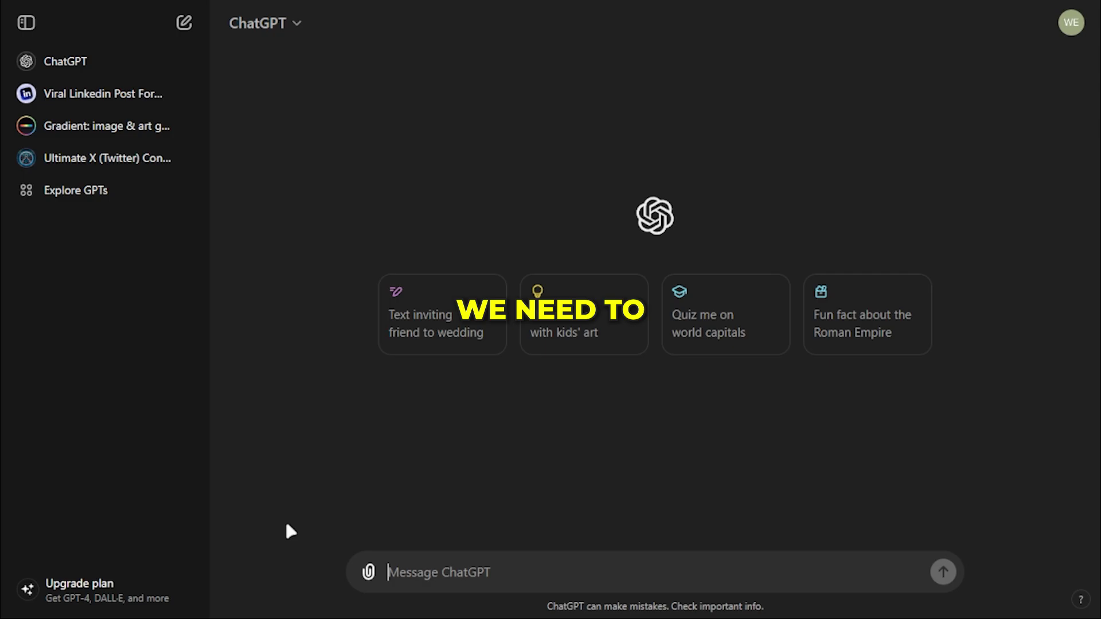
Send the story outline prompt, ask to split it into character arcs, and select the reply to copy.
{"action": "type", "text": "\"Behind the Glitter: My Road to Victory\" Write Me A story outline story with each main point of our story explained shortly About The Text That I Give."}
{"action": "left_click", "coordinate": [944, 572]}
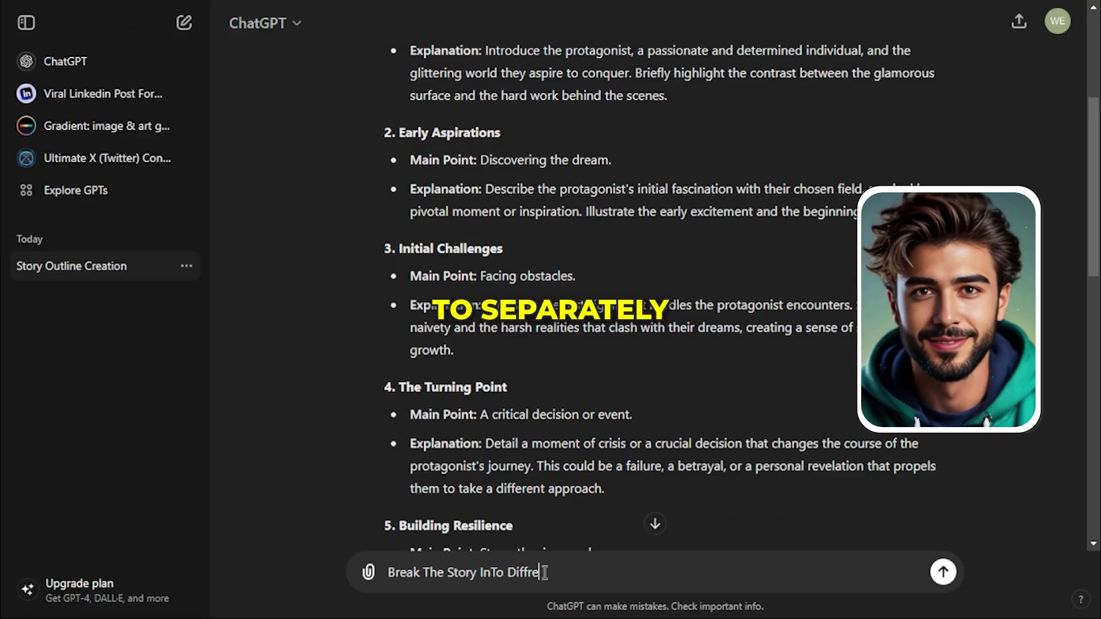
{"action": "key", "text": "Return"}
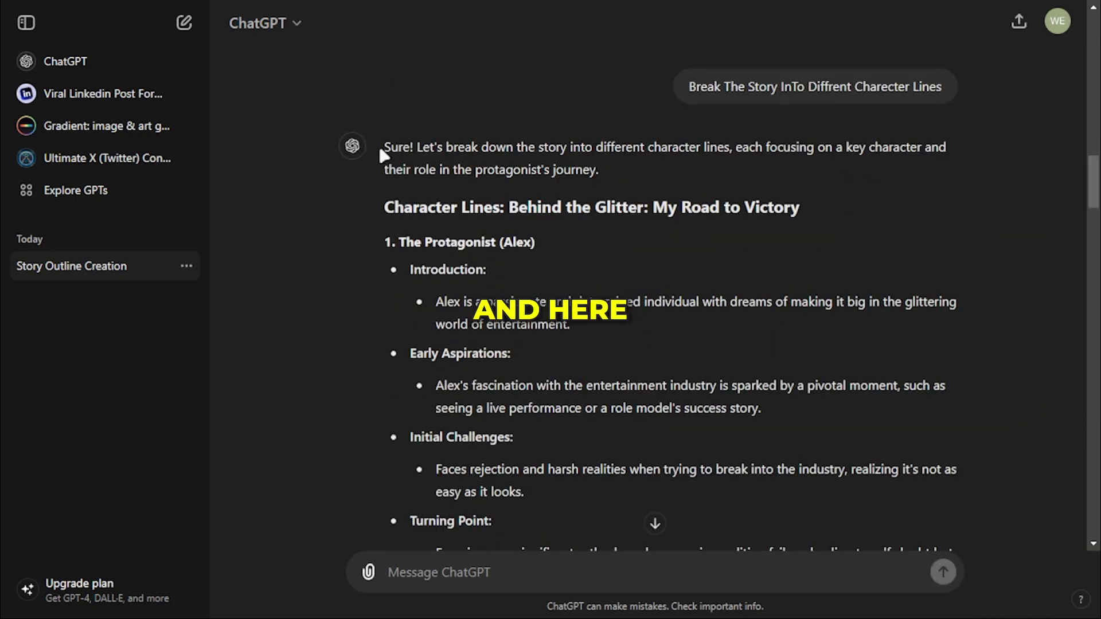
{"action": "left_click_drag", "start_coordinate": [383, 148], "coordinate": [997, 382]}
{"action": "scroll", "coordinate": [838, 341], "scroll_direction": "down", "scroll_amount": 15}
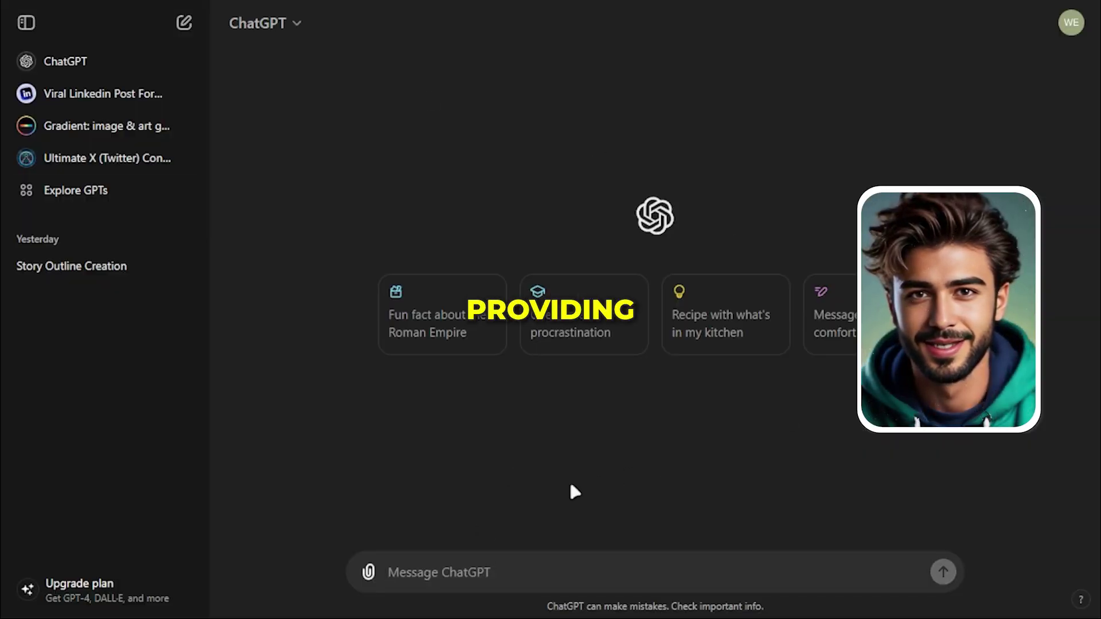
Paste the character outline and add the script, scene description and image-prompt storyboard request.
{"action": "key", "text": "ctrl+v"}
{"action": "type", "text": "3 columns for storyboarding. One column for the script lines being storyboarded, 2nd column for scene description or storyboarding, and 3rd column for AI prompt that can be used to create a storyboarded scene using AI"}
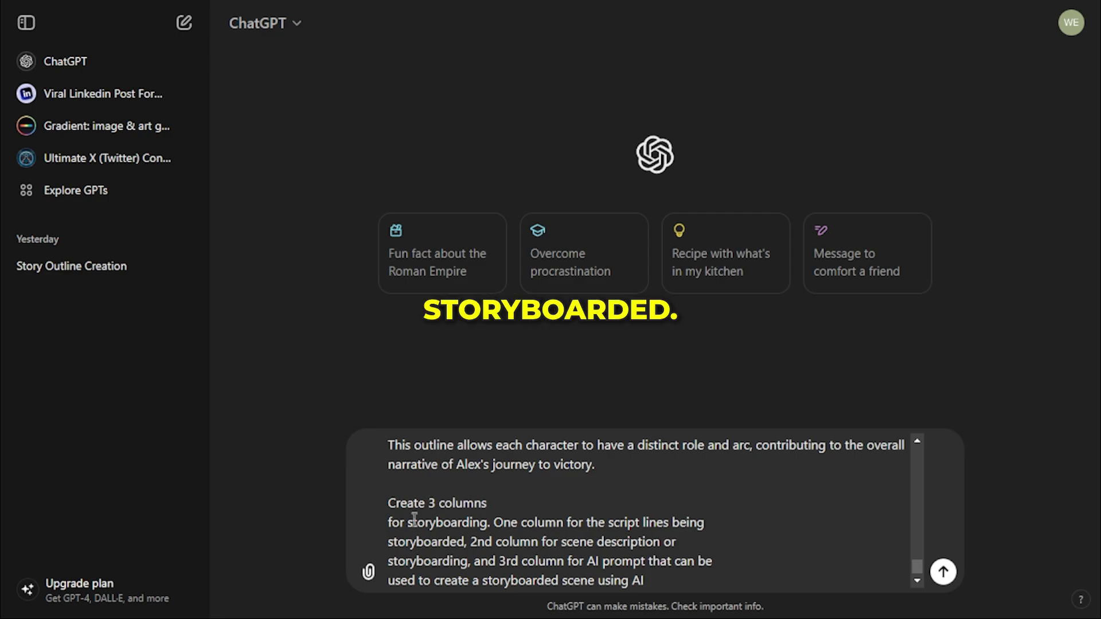
{"action": "key", "text": "BackSpace"}
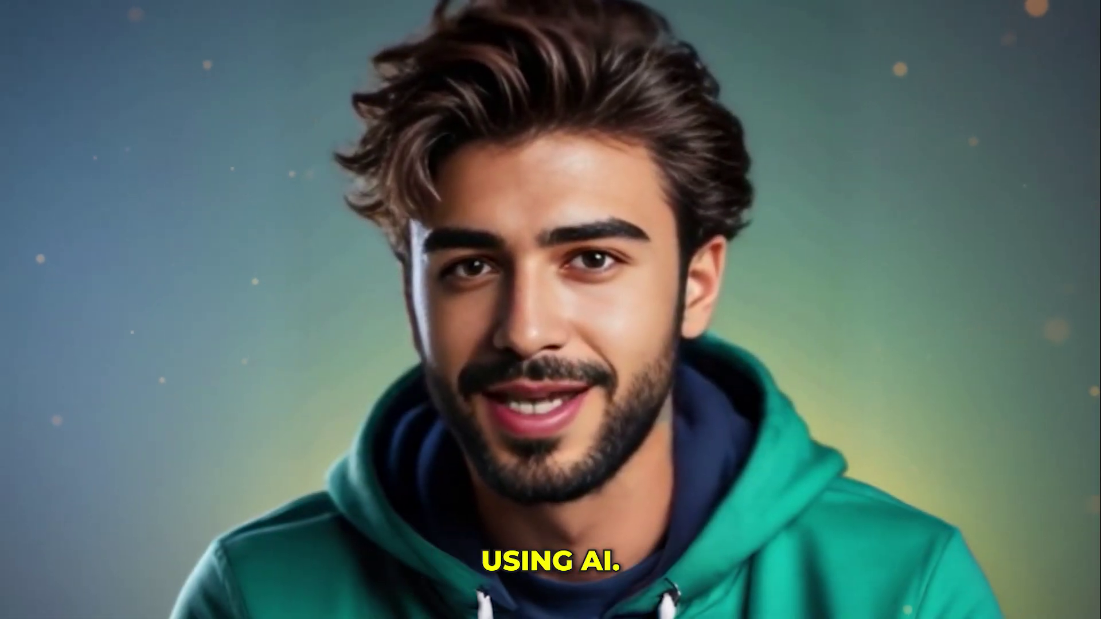
Send the three-column storyboard prompt so ChatGPT generates the table.
{"action": "key", "text": "Return"}
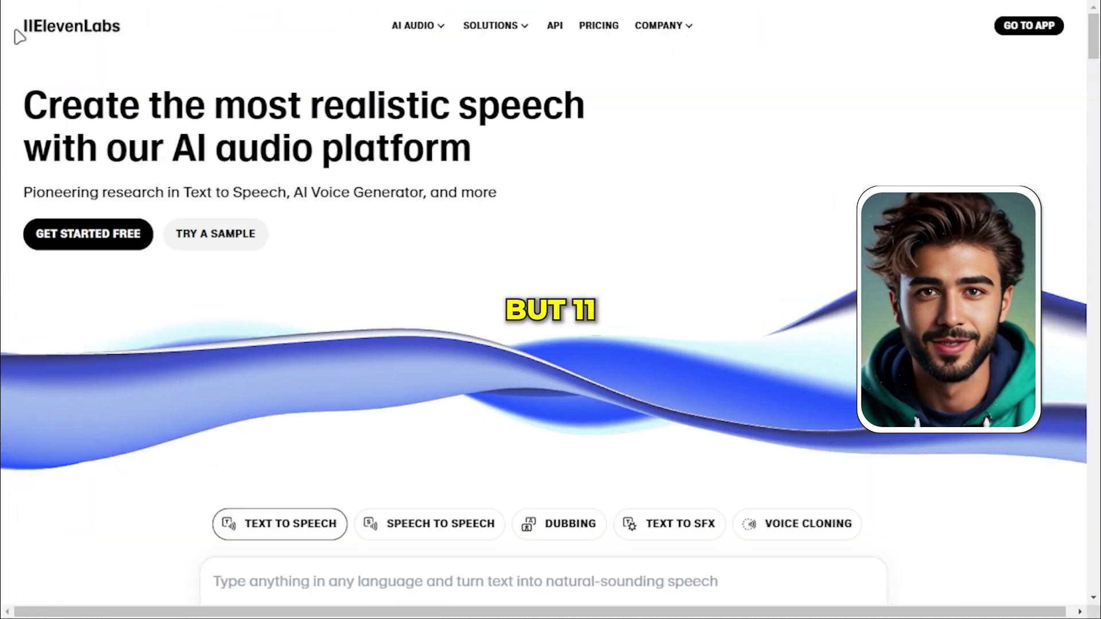
Put the story text into ElevenLabs Text to Speech and set the voice to Lily.
{"action": "scroll", "coordinate": [462, 334], "scroll_direction": "down", "scroll_amount": 15}
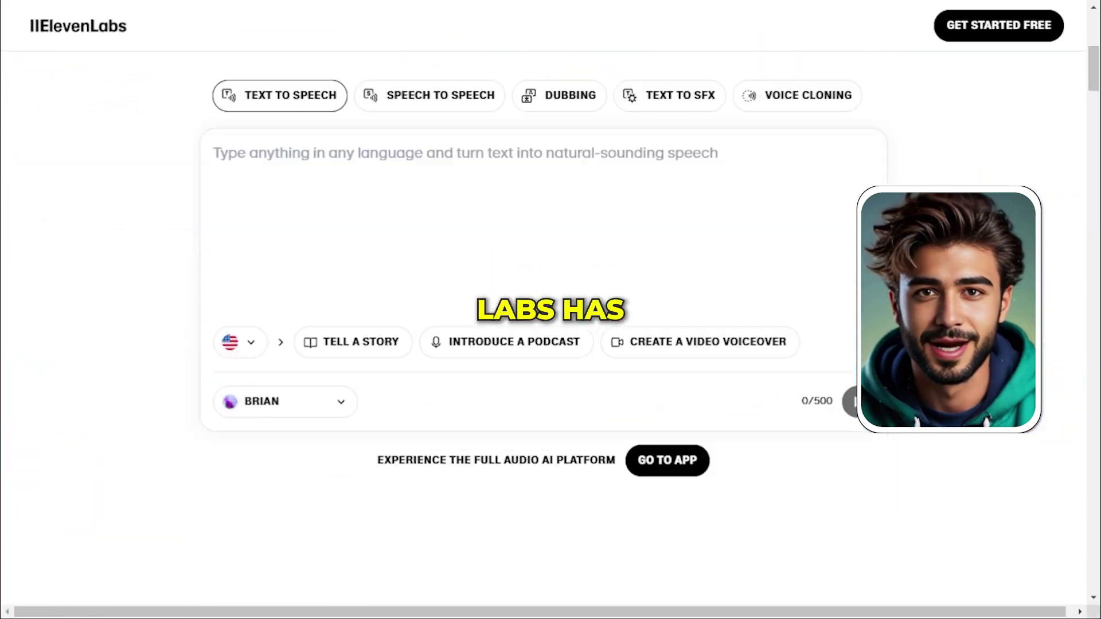
{"action": "scroll", "coordinate": [462, 335], "scroll_direction": "up", "scroll_amount": 10}
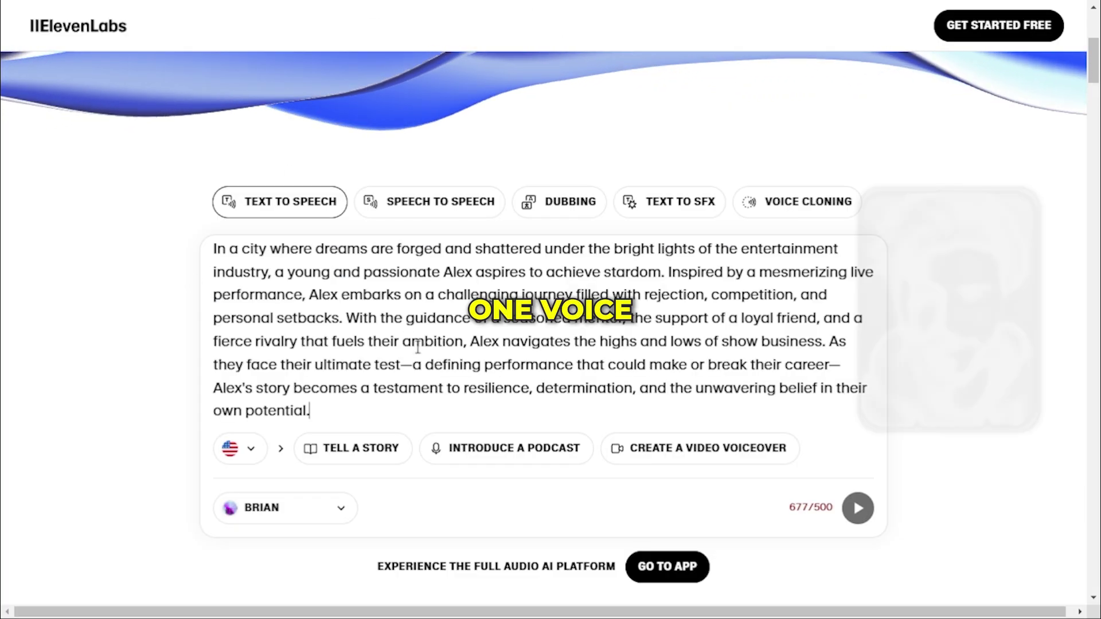
{"action": "left_click", "coordinate": [283, 507]}
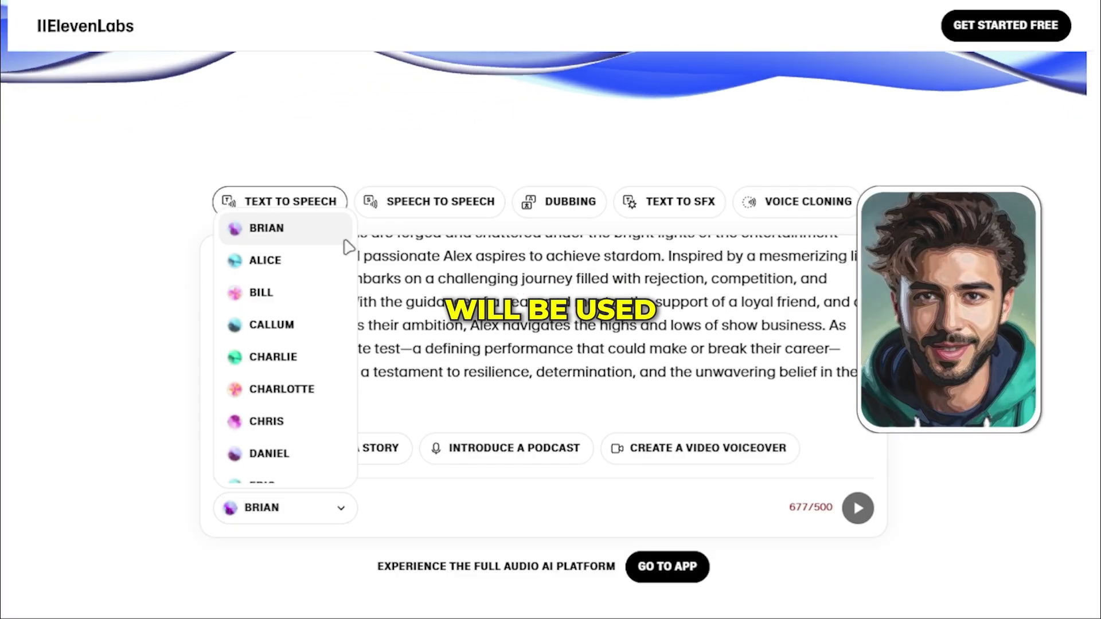
{"action": "scroll", "coordinate": [344, 316], "scroll_direction": "down", "scroll_amount": 5}
{"action": "left_click", "coordinate": [320, 369]}
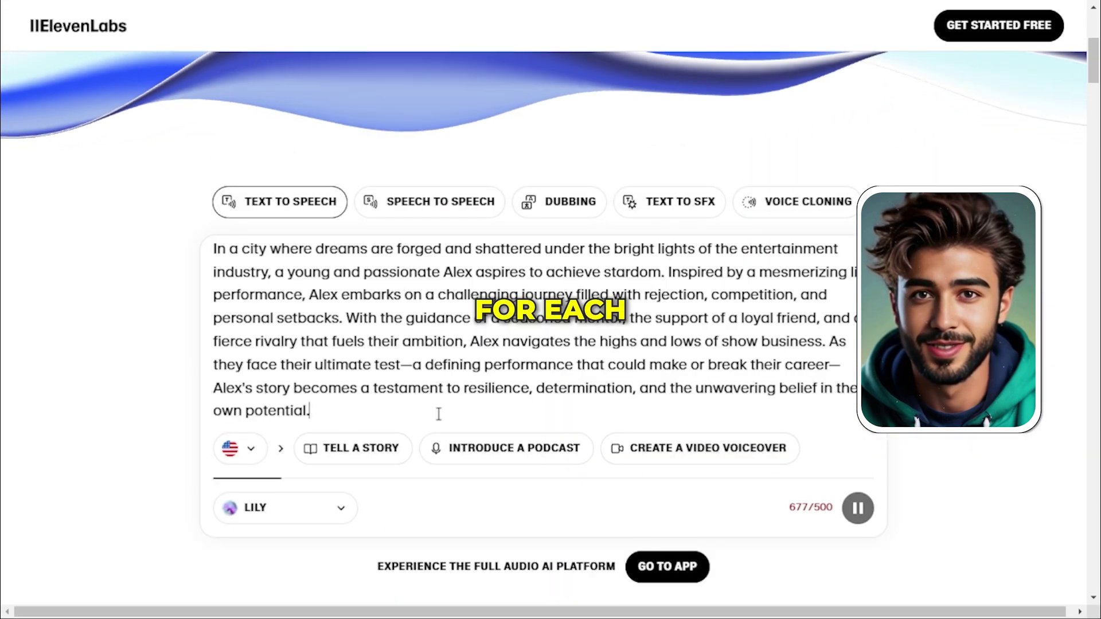
{"action": "left_click_drag", "start_coordinate": [539, 388], "coordinate": [651, 410]}
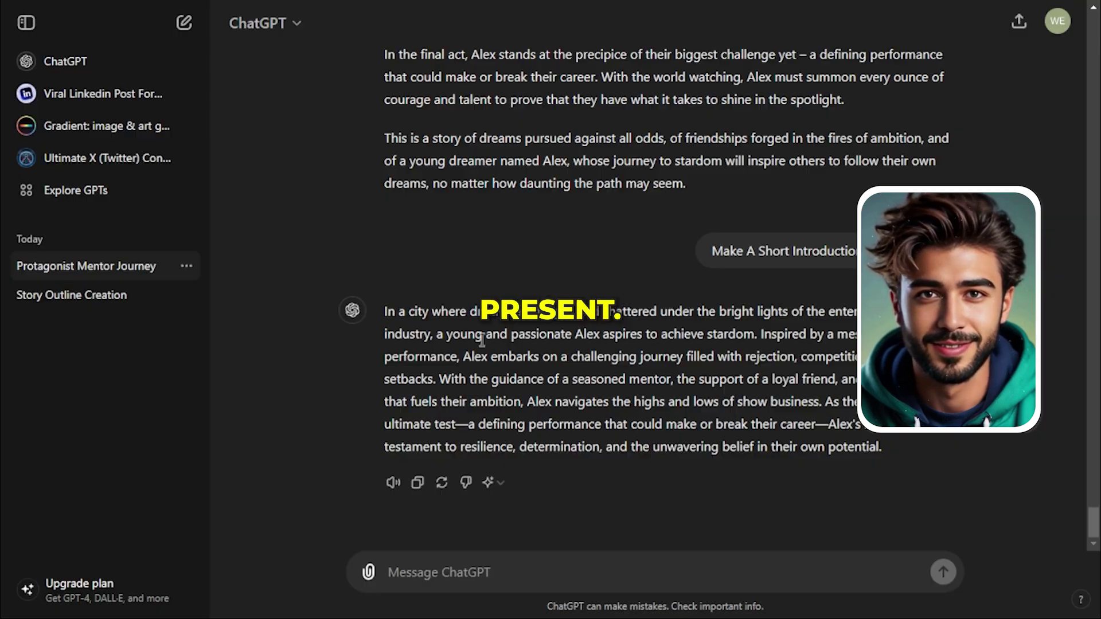
{"action": "scroll", "coordinate": [487, 262], "scroll_direction": "up", "scroll_amount": 10}
{"action": "scroll", "coordinate": [487, 262], "scroll_direction": "up", "scroll_amount": 15}
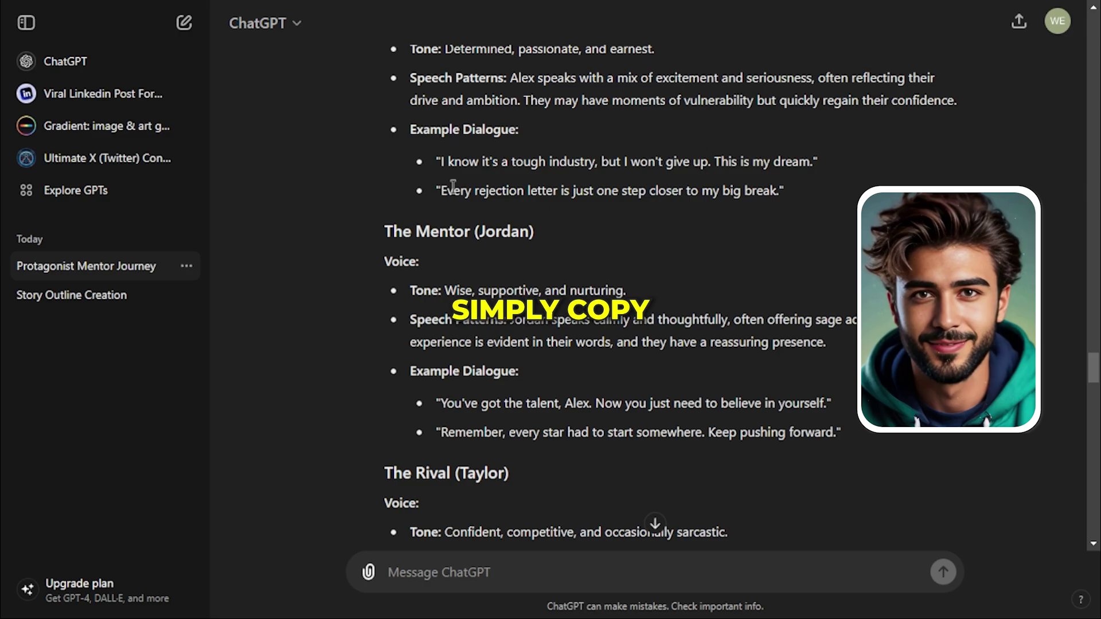
Bring Alex's monologue into Speech Synthesis and delete the extra lines after it.
{"action": "left_click_drag", "start_coordinate": [383, 231], "coordinate": [918, 192]}
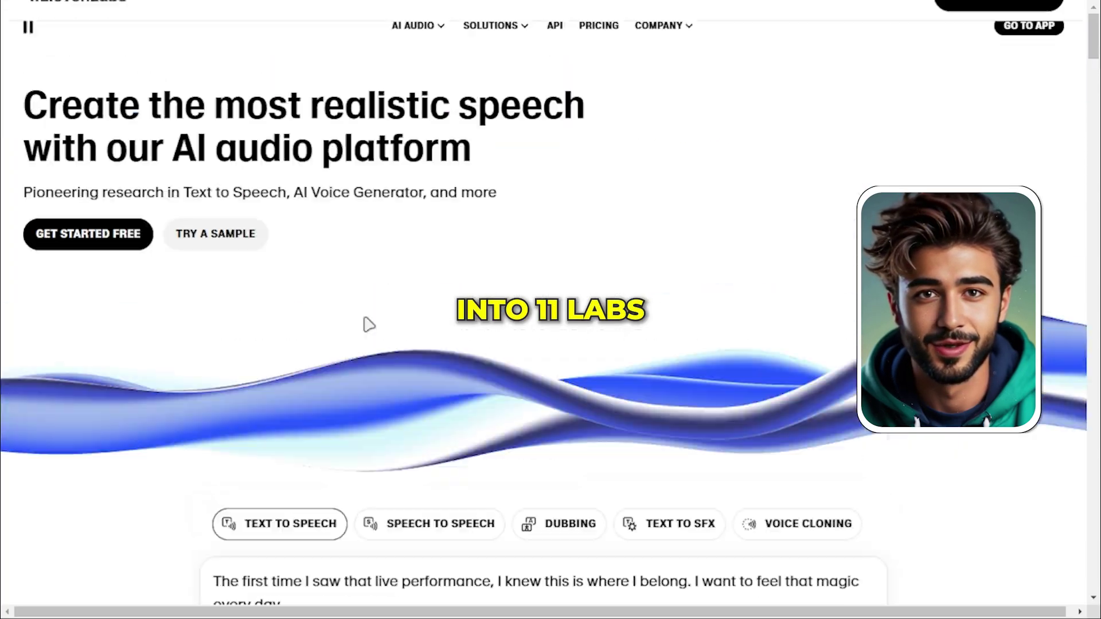
{"action": "scroll", "coordinate": [368, 321], "scroll_direction": "down", "scroll_amount": 7}
{"action": "scroll", "coordinate": [470, 269], "scroll_direction": "down", "scroll_amount": 5}
{"action": "left_click_drag", "start_coordinate": [470, 270], "coordinate": [214, 287]}
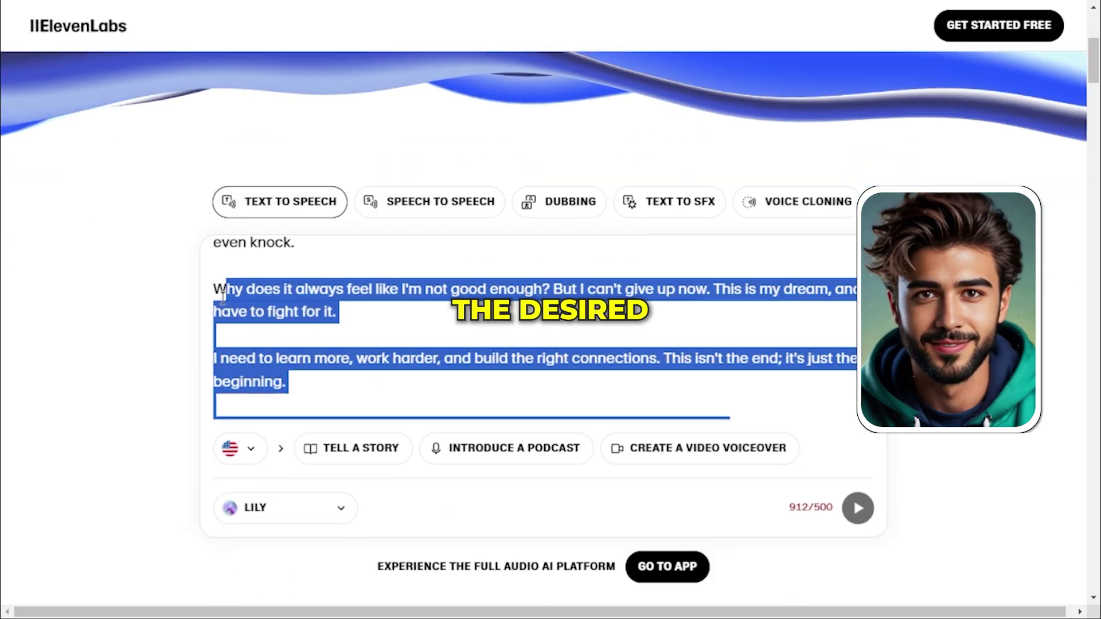
{"action": "key", "text": "BackSpace"}
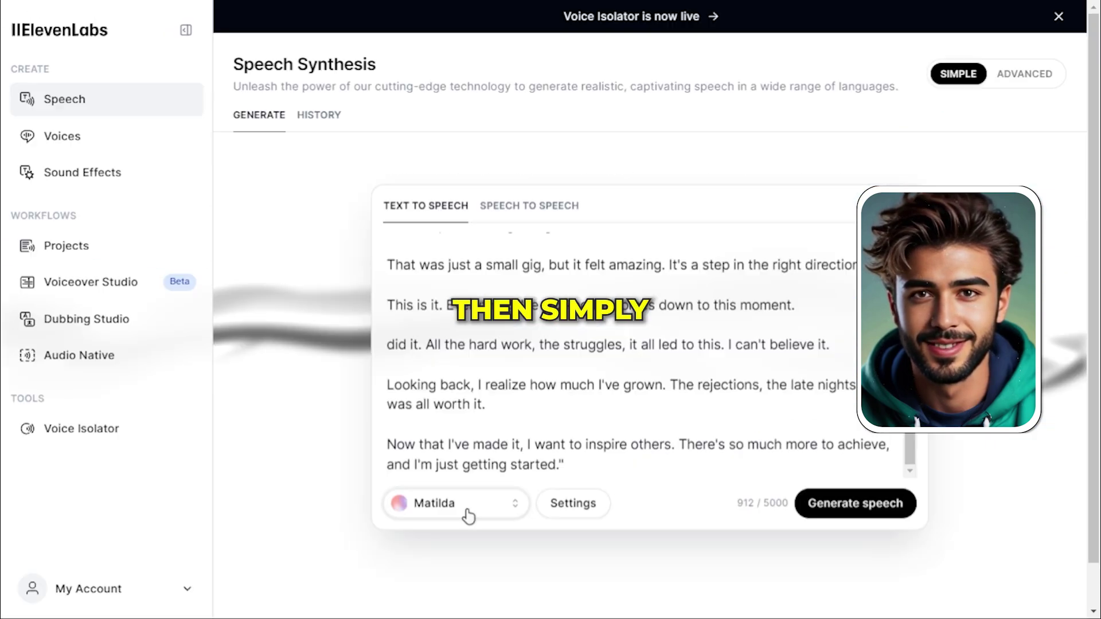
Audition the Bill, Callum, Charlie, Chris and Eric voices and settle on Charlie.
{"action": "left_click", "coordinate": [469, 516]}
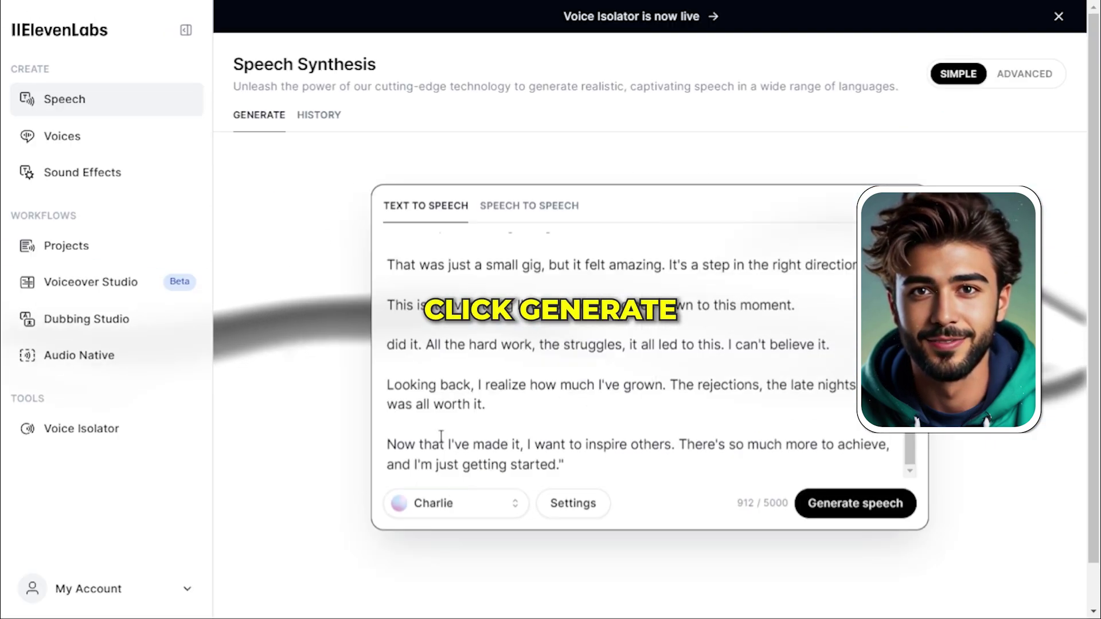
{"action": "left_click", "coordinate": [454, 503]}
{"action": "left_click", "coordinate": [275, 290]}
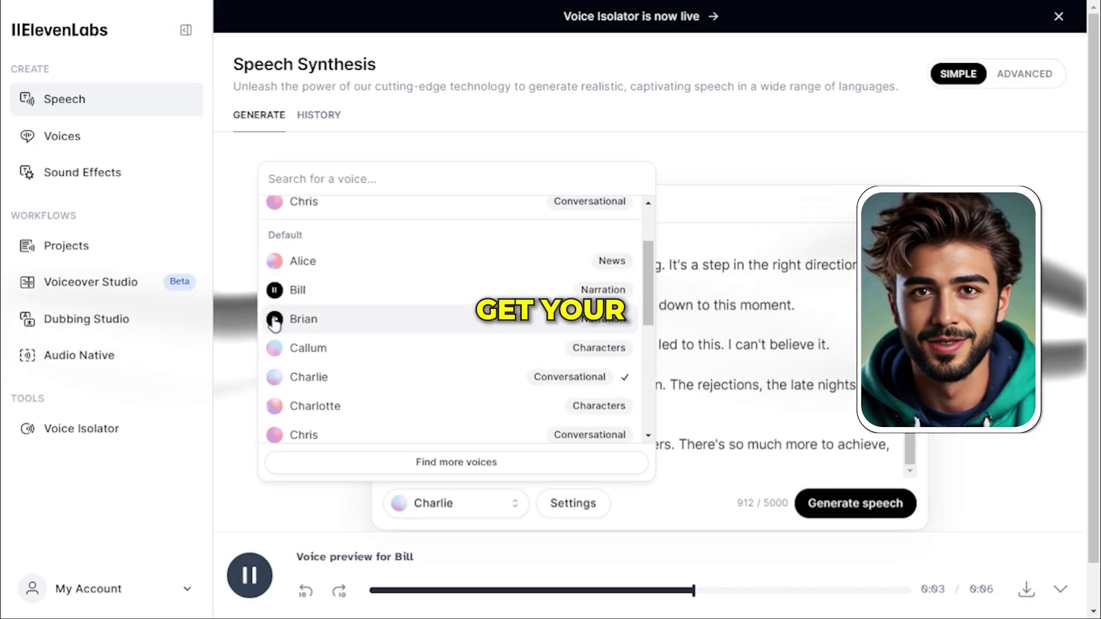
{"action": "left_click", "coordinate": [274, 344]}
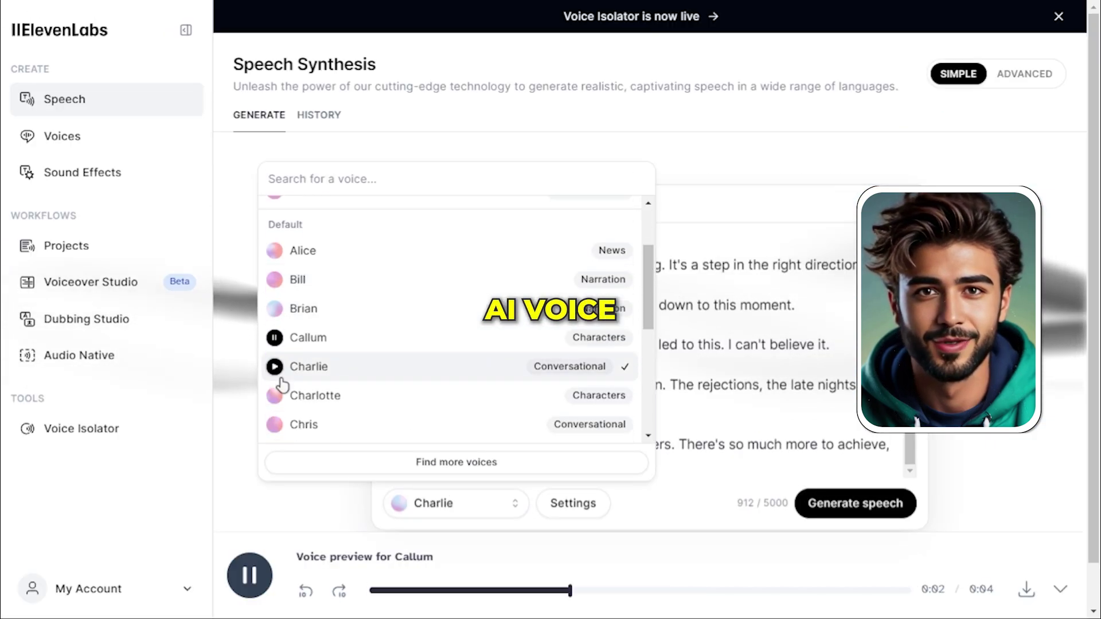
{"action": "scroll", "coordinate": [275, 321], "scroll_direction": "down", "scroll_amount": 2}
{"action": "left_click", "coordinate": [271, 296]}
{"action": "scroll", "coordinate": [274, 295], "scroll_direction": "down", "scroll_amount": 2}
{"action": "left_click", "coordinate": [275, 274]}
{"action": "left_click", "coordinate": [277, 334]}
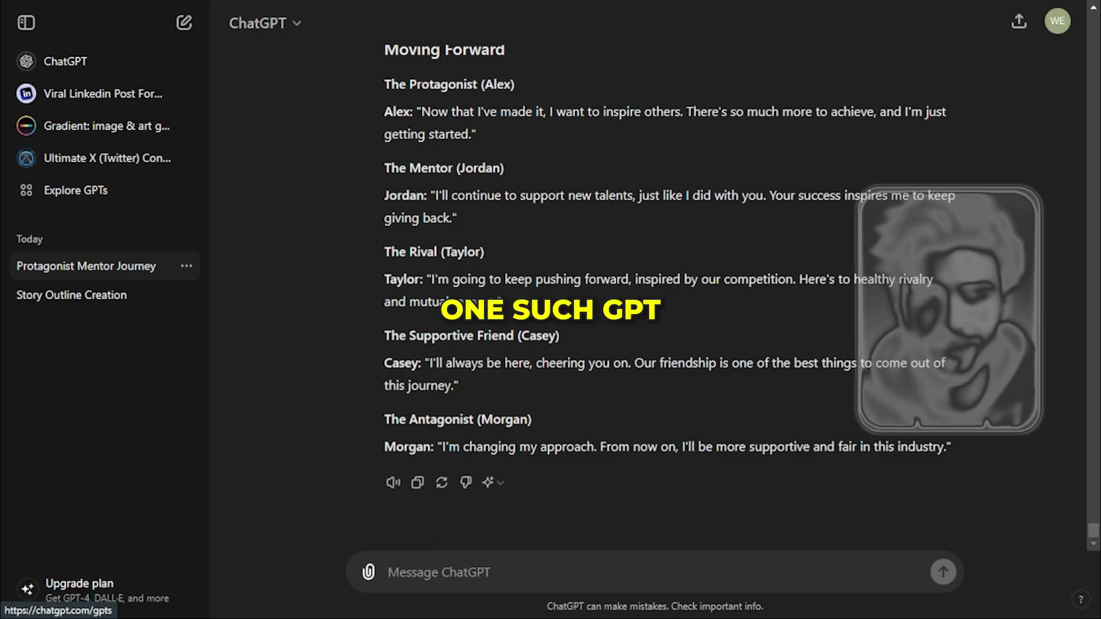
Search the GPT directory for Consistent Character Generator and start a chat with its starter prompt.
{"action": "left_click", "coordinate": [94, 192]}
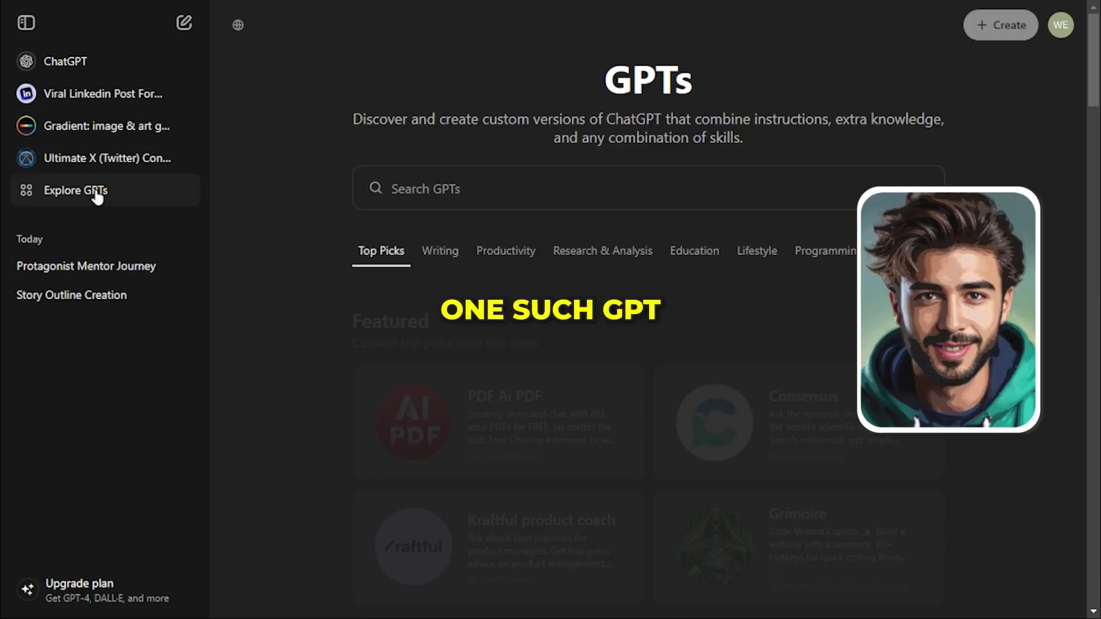
{"action": "left_click", "coordinate": [394, 187]}
{"action": "type", "text": "Consistent Charecter Generat"}
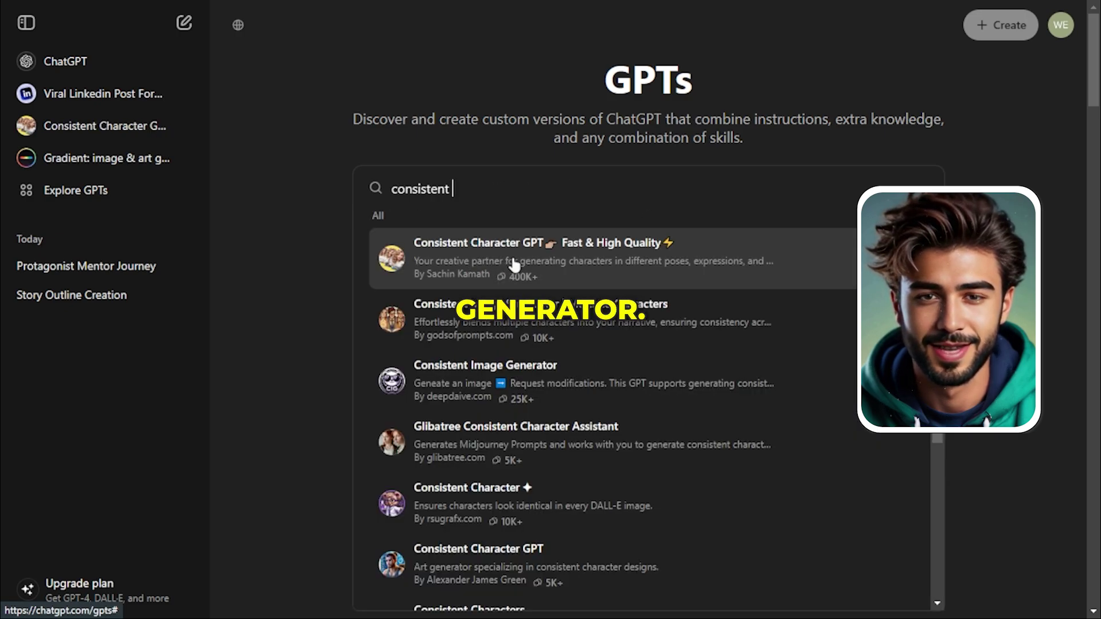
{"action": "left_click", "coordinate": [511, 265]}
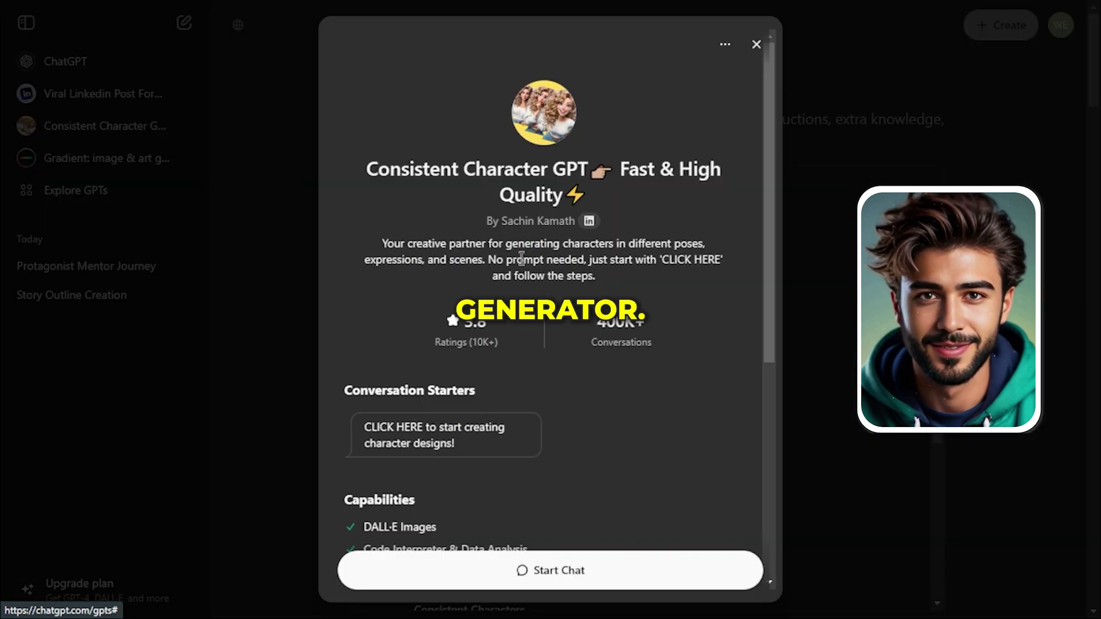
{"action": "left_click", "coordinate": [549, 577]}
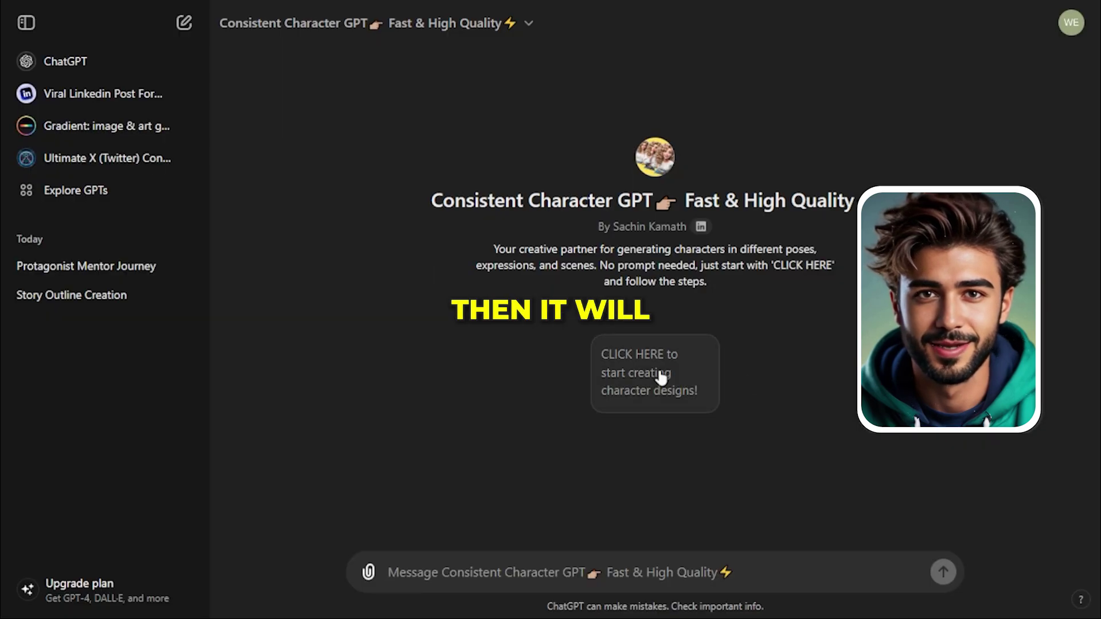
{"action": "left_click", "coordinate": [627, 376]}
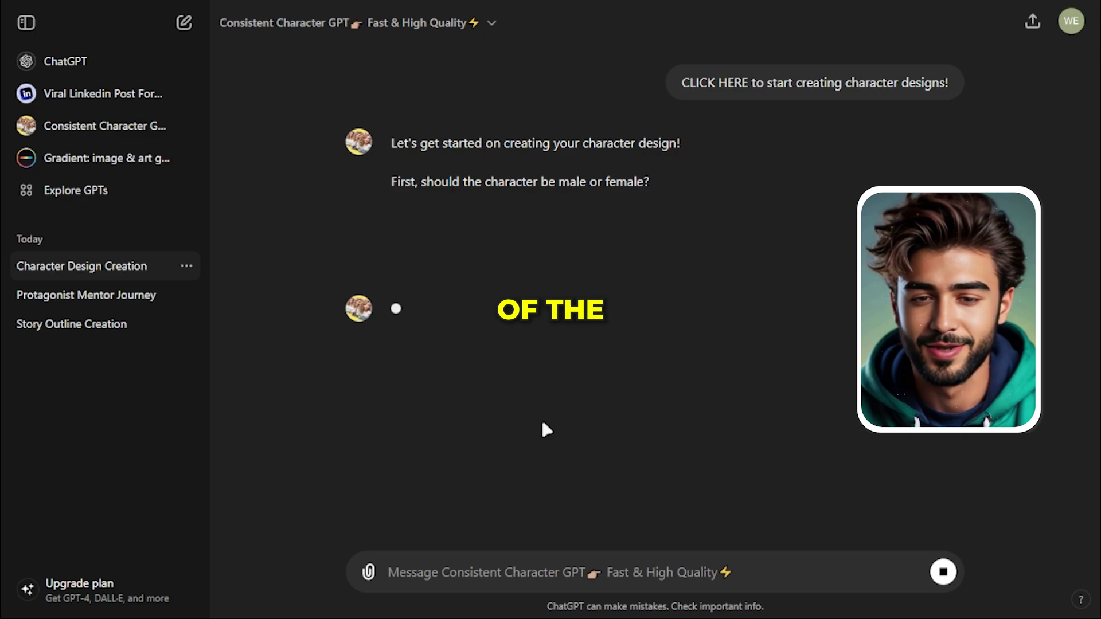
Send the theater scene prompt about Alex to the Consistent Character GPT.
{"action": "type", "text": "A"}
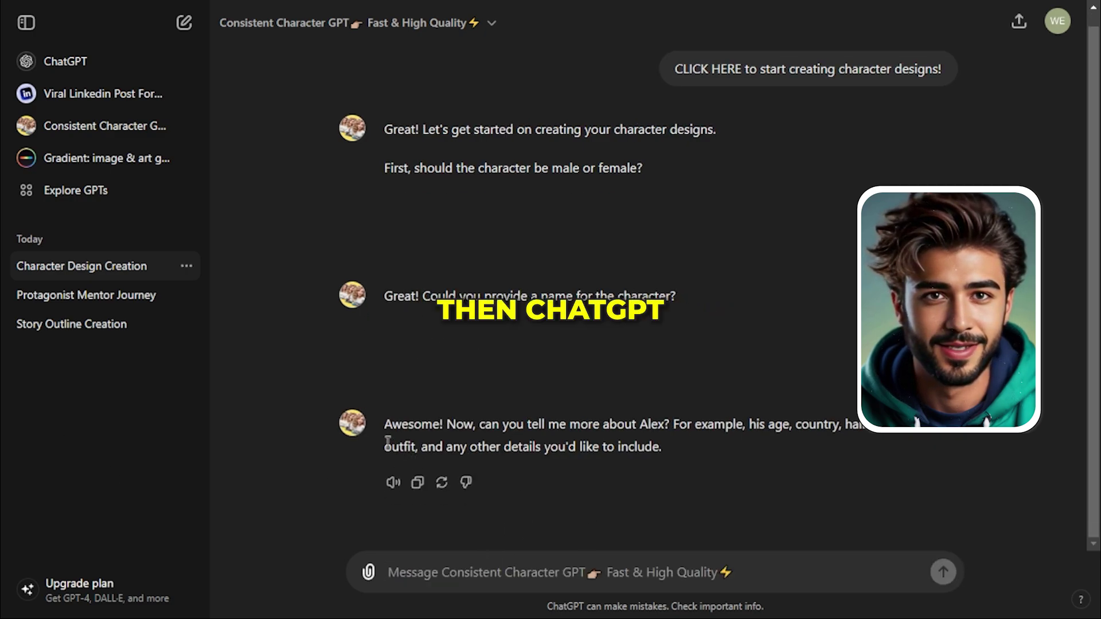
{"action": "left_click_drag", "start_coordinate": [523, 444], "coordinate": [662, 448]}
{"action": "left_click", "coordinate": [334, 489]}
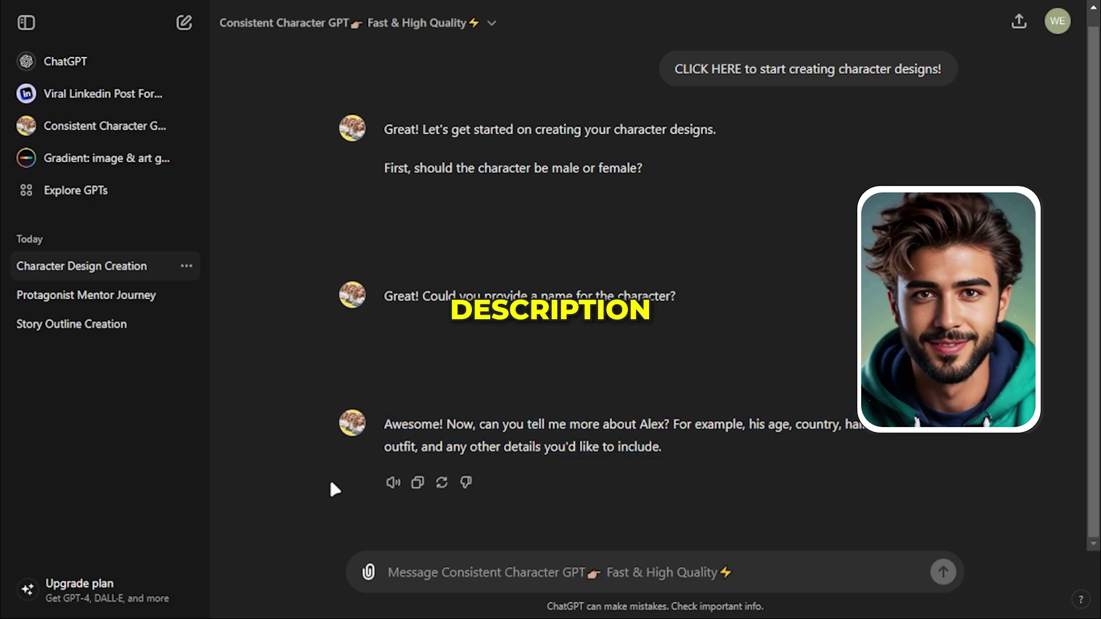
{"action": "left_click", "coordinate": [529, 562]}
{"action": "type", "text": "Alex stands in front of a theater, looking up at the marquee with stars in their eyes, clutching a script in one hand."}
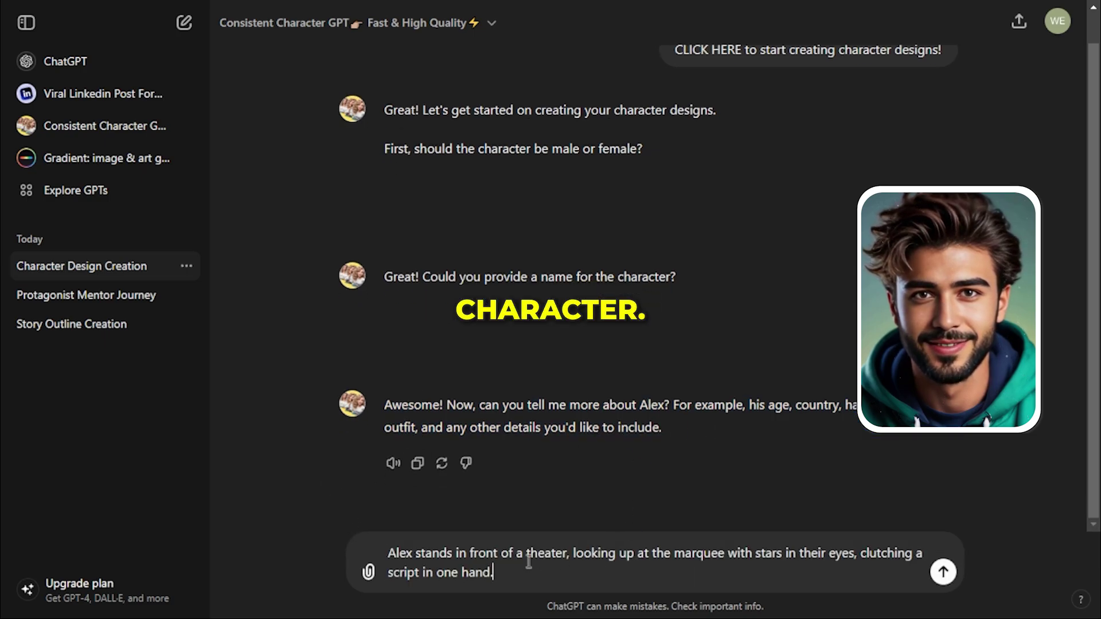
{"action": "left_click", "coordinate": [944, 572]}
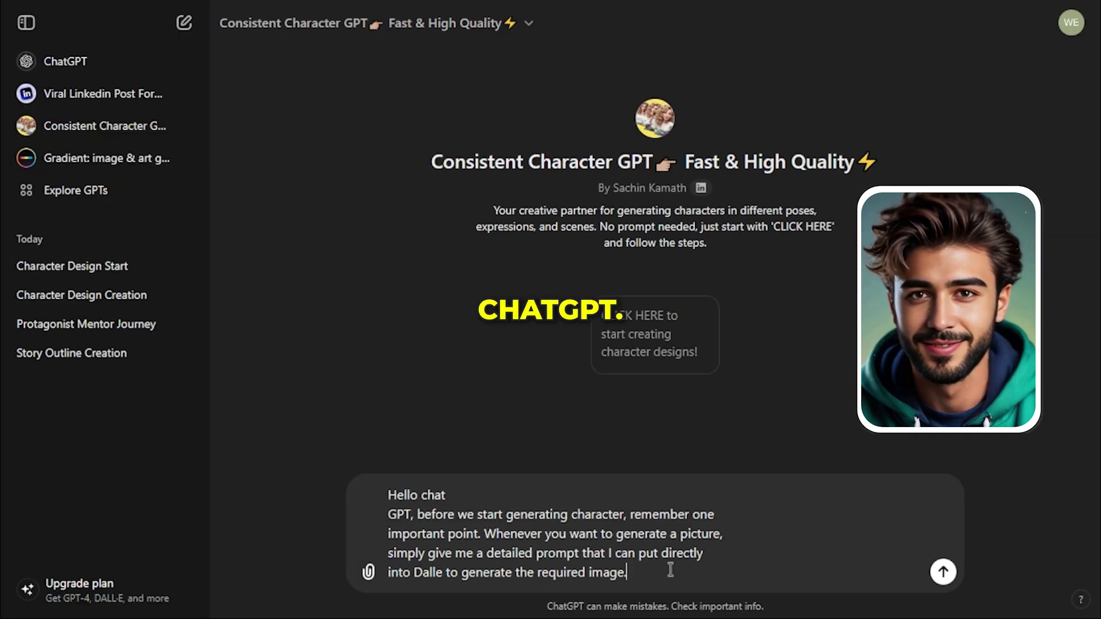
Send the Dalle-prompt note, the name Alex, and the theater scene from clipboard history.
{"action": "key", "text": "Return"}
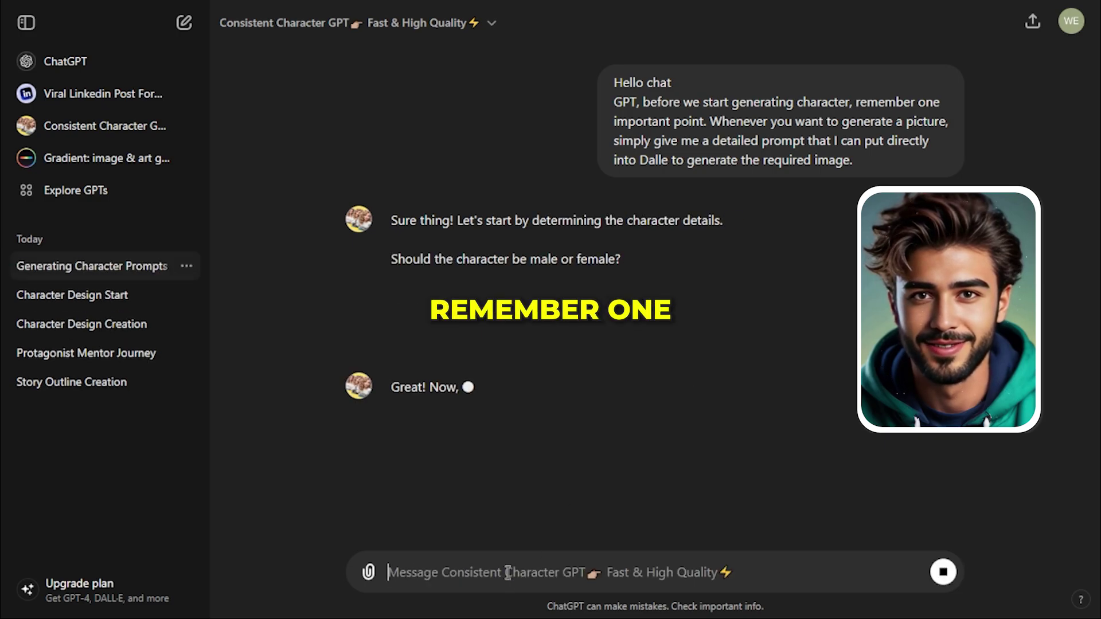
{"action": "key", "text": "Return"}
{"action": "key", "text": "super+v"}
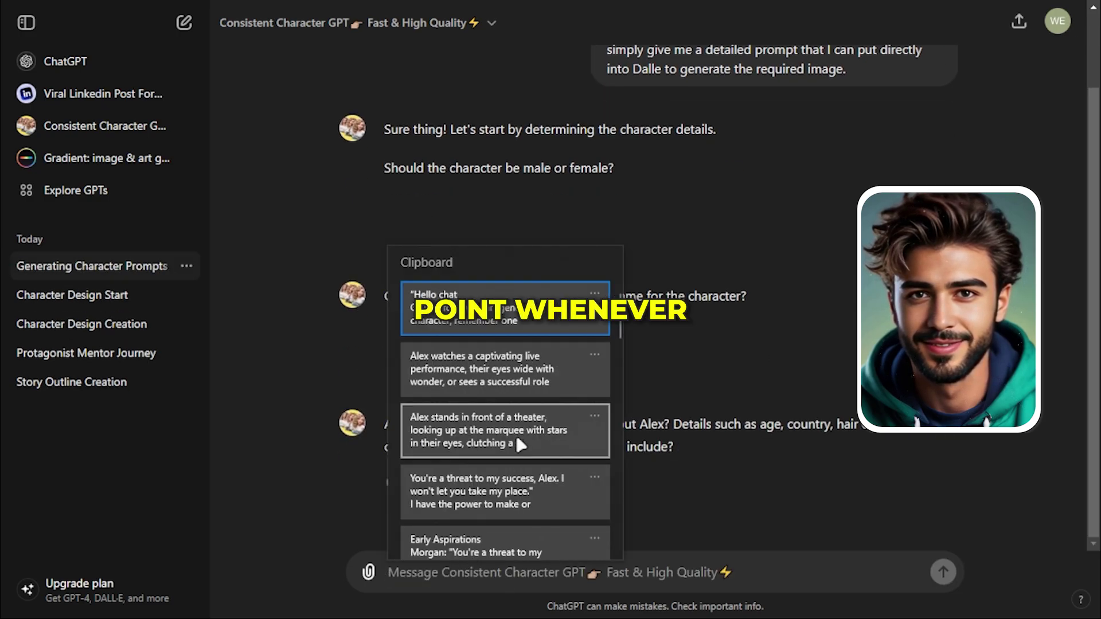
{"action": "left_click", "coordinate": [515, 436]}
{"action": "key", "text": "Return"}
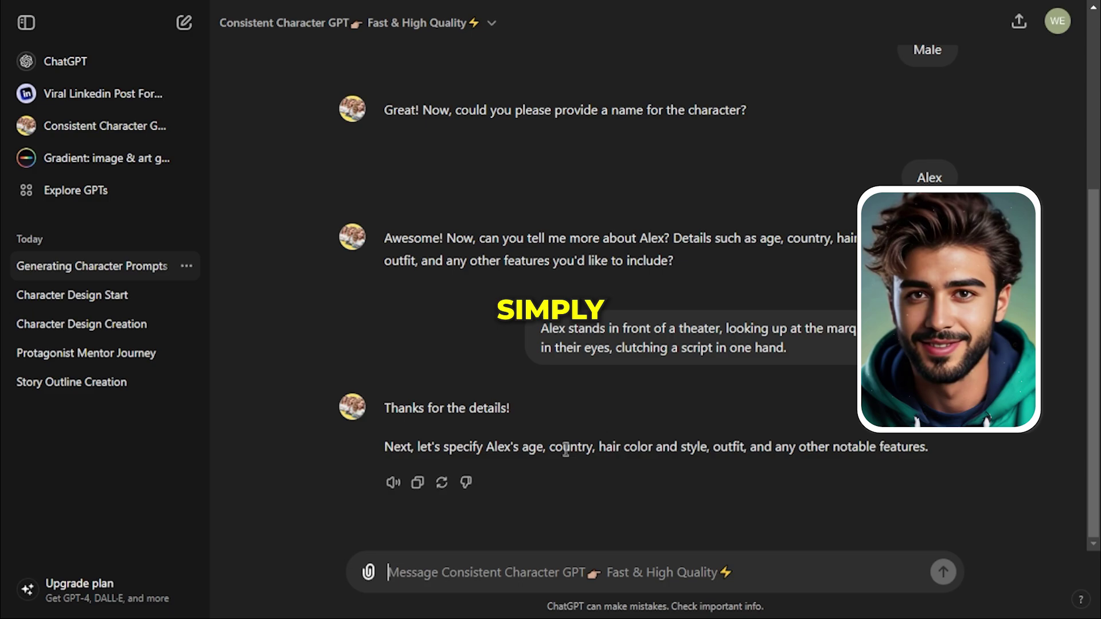
Give Alex's age 24, United Kingdom, black hair and outfit, then select the returned image prompt.
{"action": "type", "text": "Age @"}
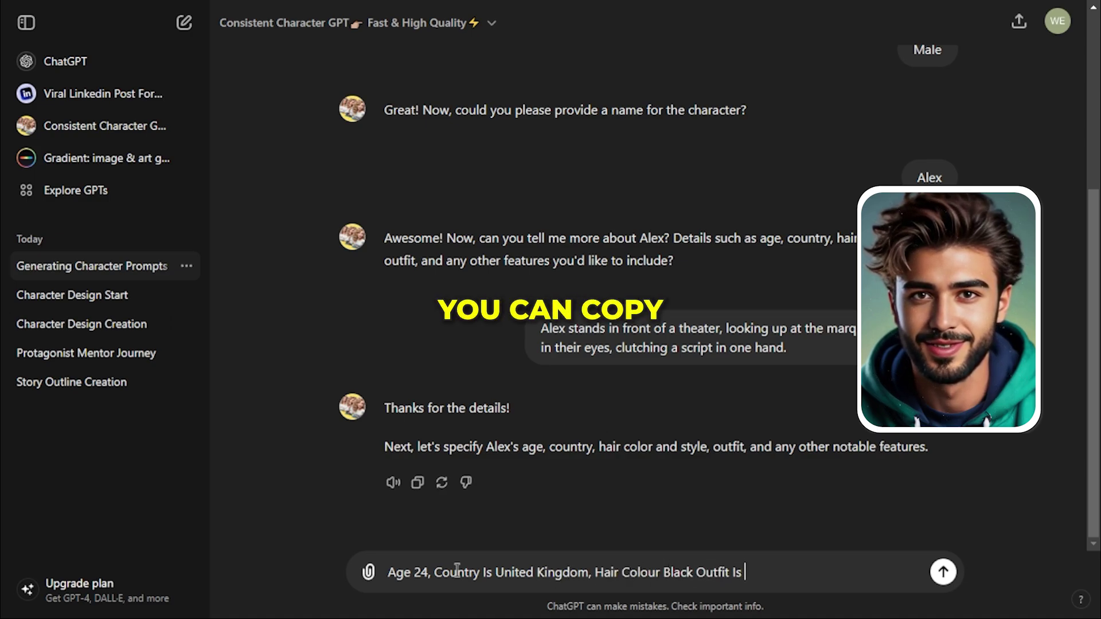
{"action": "key", "text": "Return"}
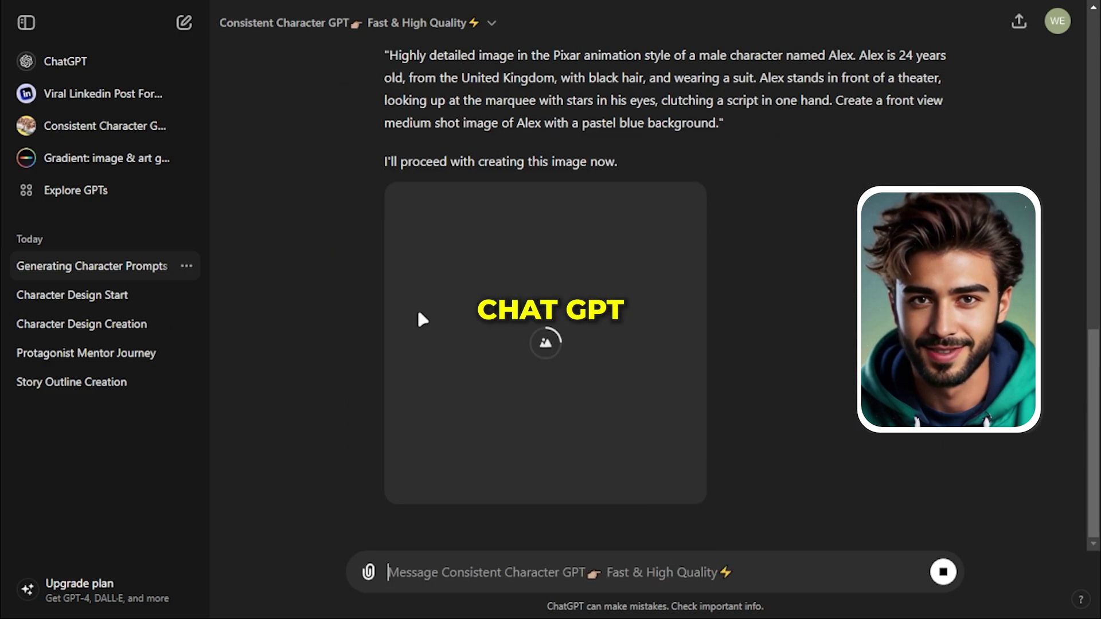
{"action": "left_click_drag", "start_coordinate": [394, 417], "coordinate": [762, 499]}
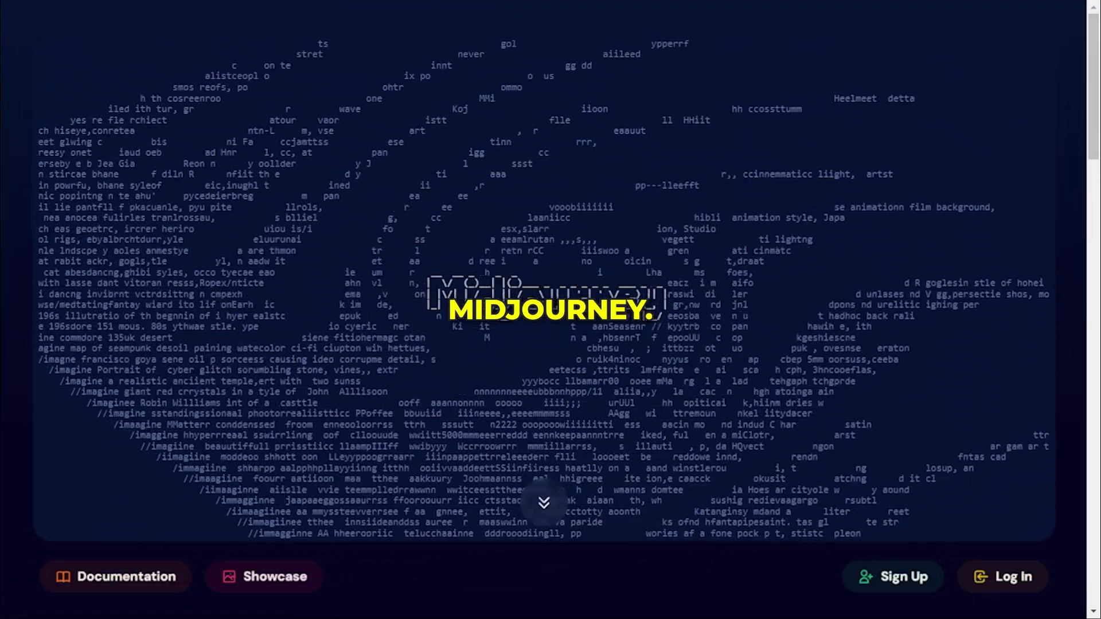
Skim the Midjourney homepage's About section and browse the Showcase gallery.
{"action": "scroll", "coordinate": [267, 235], "scroll_direction": "down", "scroll_amount": 10}
{"action": "scroll", "coordinate": [262, 253], "scroll_direction": "down", "scroll_amount": 15}
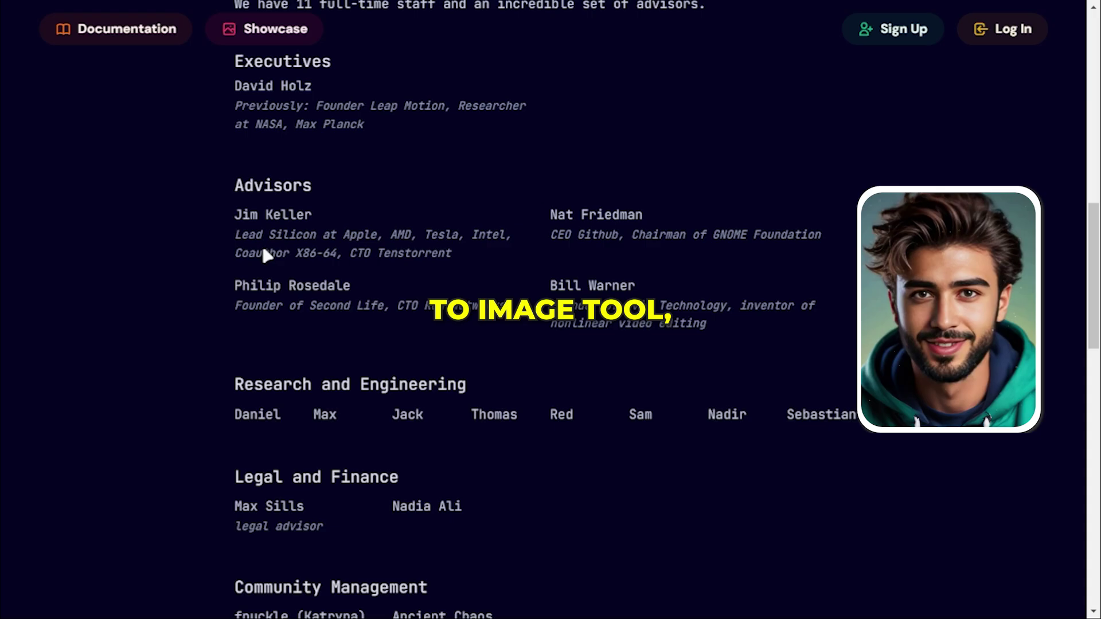
{"action": "scroll", "coordinate": [588, 370], "scroll_direction": "up", "scroll_amount": 9}
{"action": "scroll", "coordinate": [591, 374], "scroll_direction": "up", "scroll_amount": 15}
{"action": "left_click", "coordinate": [270, 390]}
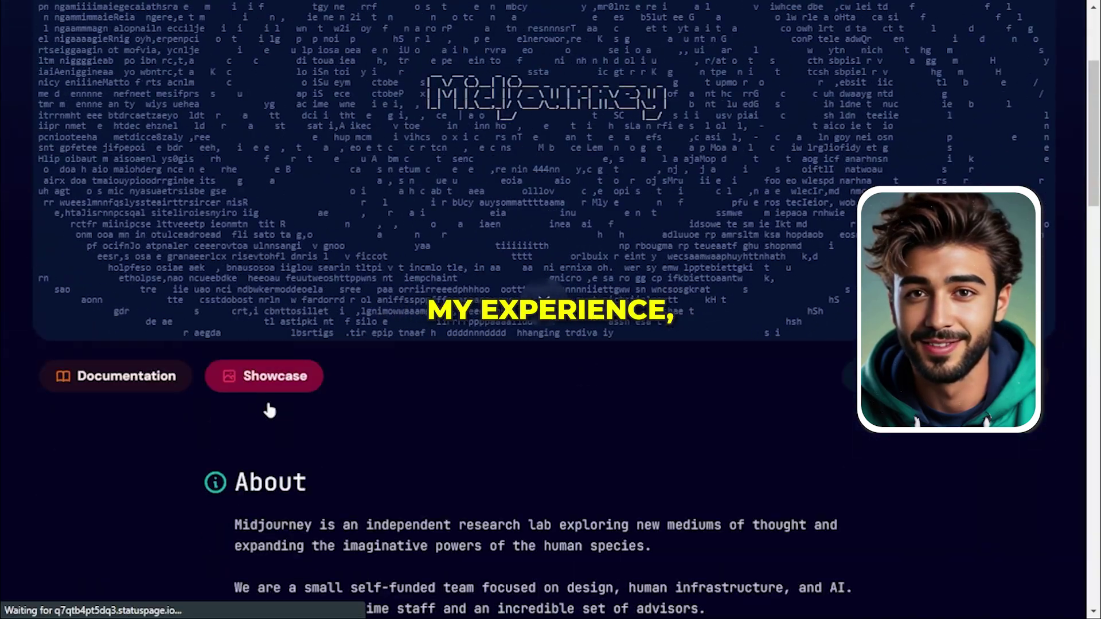
{"action": "scroll", "coordinate": [439, 220], "scroll_direction": "down", "scroll_amount": 10}
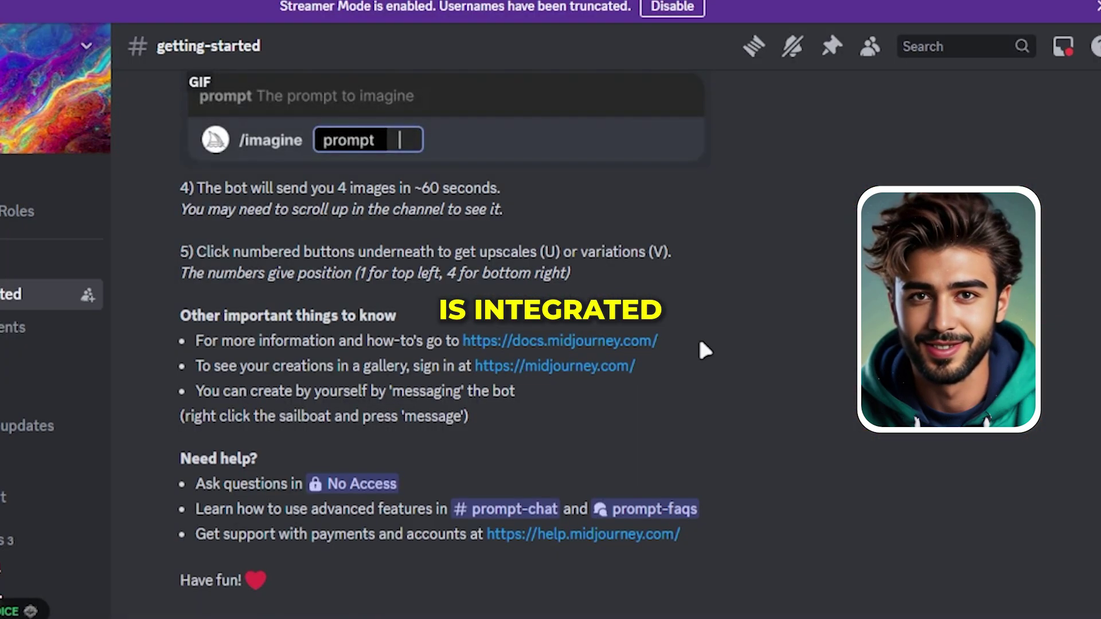
{"action": "scroll", "coordinate": [700, 345], "scroll_direction": "up", "scroll_amount": 10}
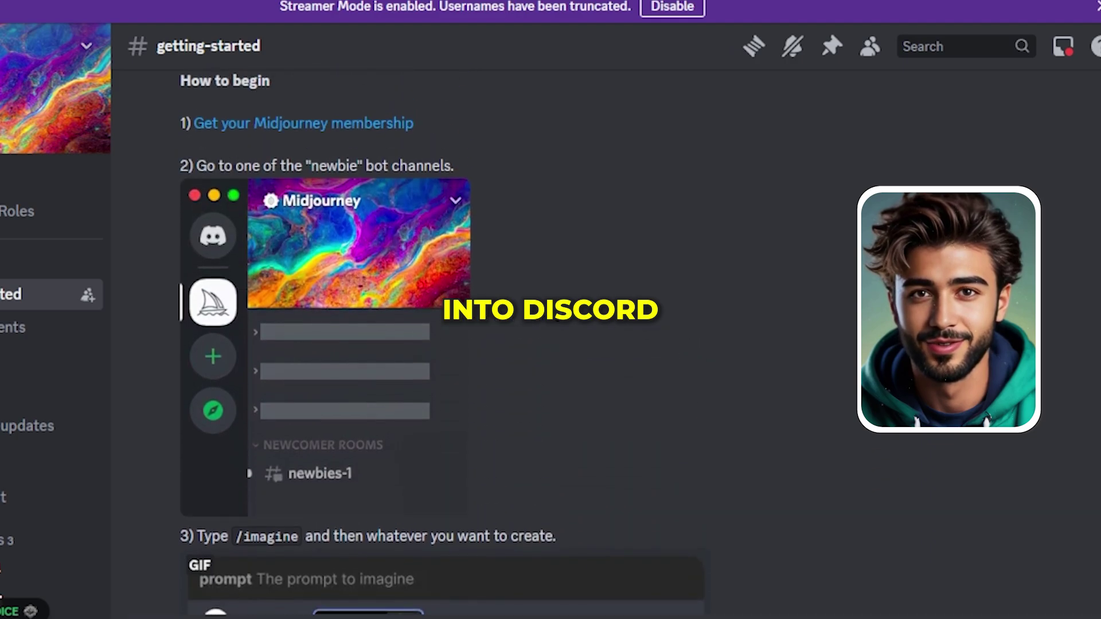
Read the /imagine getting-started steps, then type an /imagine prompt for 'various poses and different angles'.
{"action": "scroll", "coordinate": [508, 211], "scroll_direction": "down", "scroll_amount": 3}
{"action": "scroll", "coordinate": [505, 209], "scroll_direction": "up", "scroll_amount": 3}
{"action": "scroll", "coordinate": [499, 207], "scroll_direction": "down", "scroll_amount": 6}
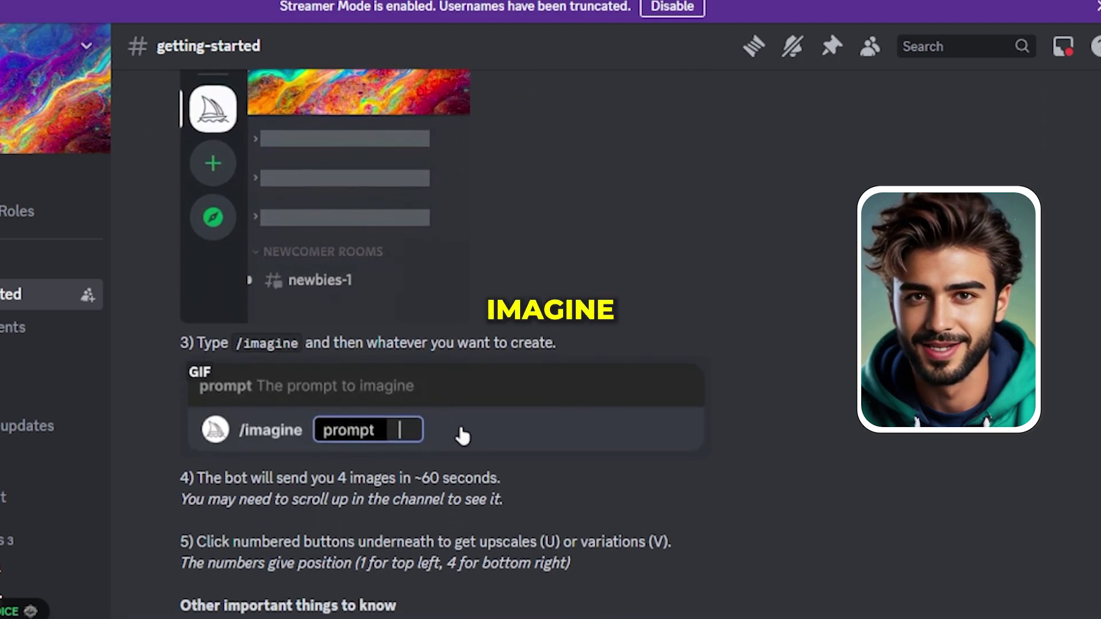
{"action": "scroll", "coordinate": [412, 446], "scroll_direction": "down", "scroll_amount": 3}
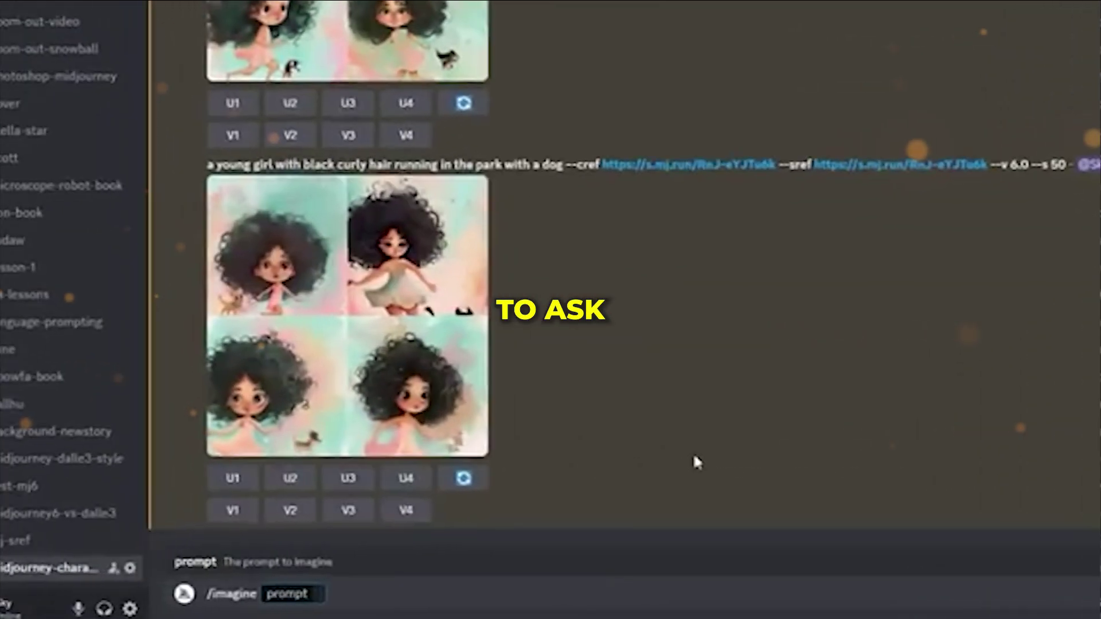
{"action": "type", "text": "various poses and different a"}
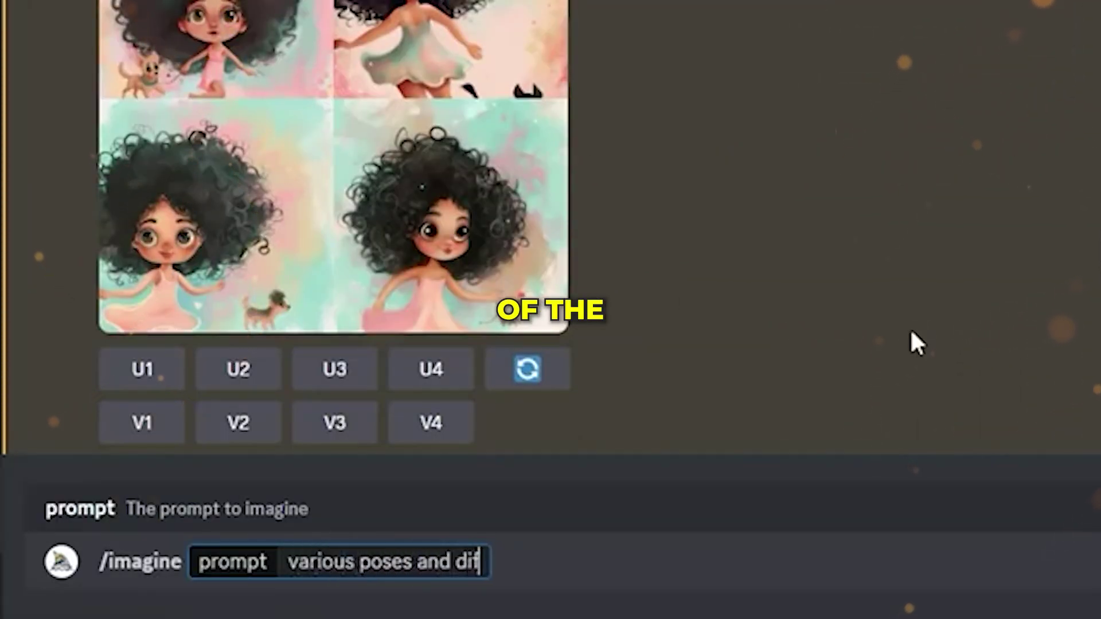
{"action": "type", "text": "ngles an"}
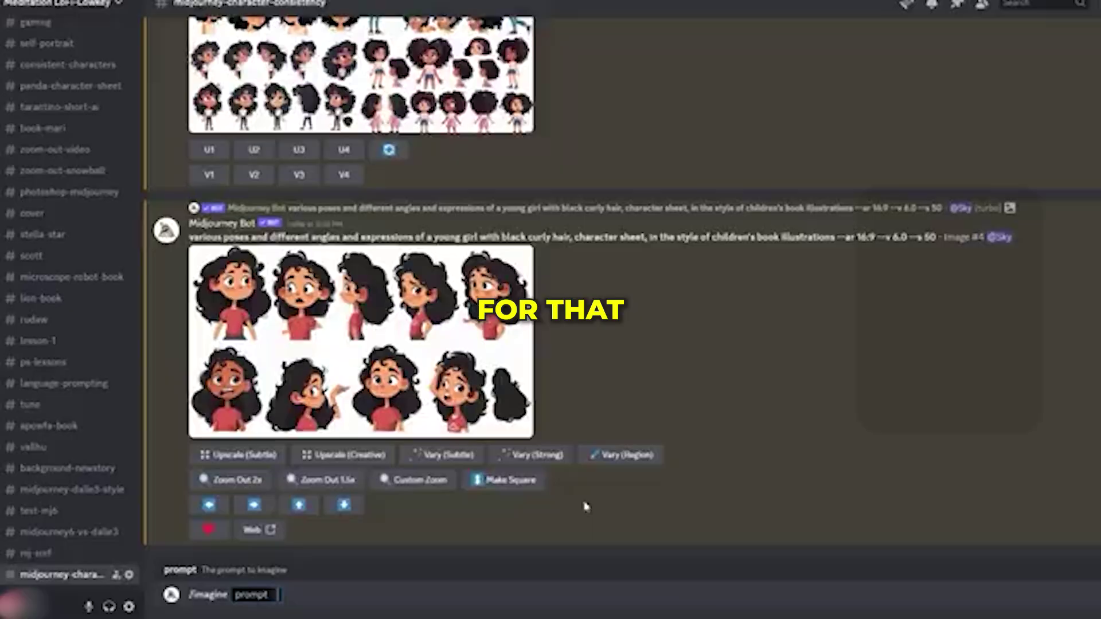
Write the Midjourney prompt of the curly-haired girl jumping a fence, using the character-sheet image link as --cref.
{"action": "type", "text": "a young girl with black curly hair,"}
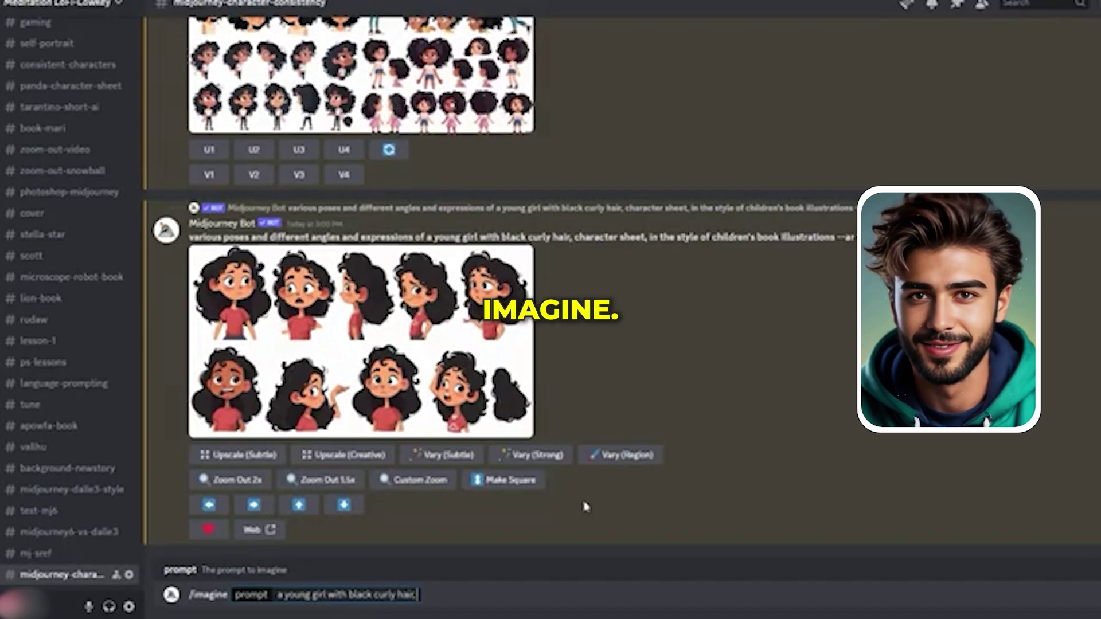
{"action": "type", "text": " fence --cref"}
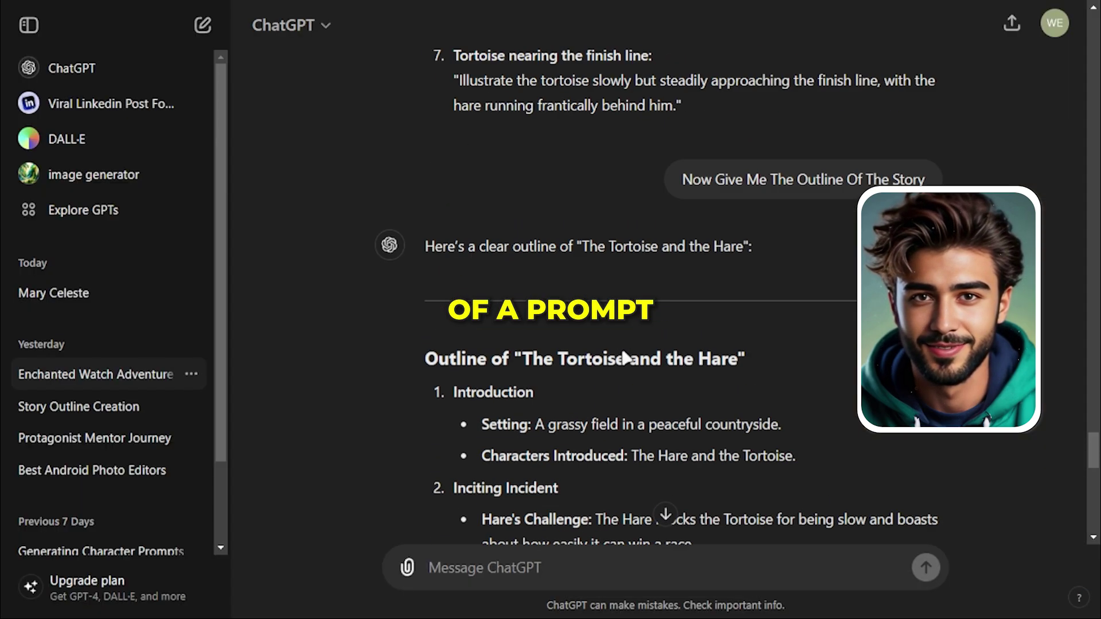
{"action": "scroll", "coordinate": [594, 172], "scroll_direction": "down", "scroll_amount": 10}
{"action": "left_click_drag", "start_coordinate": [560, 156], "coordinate": [581, 163]}
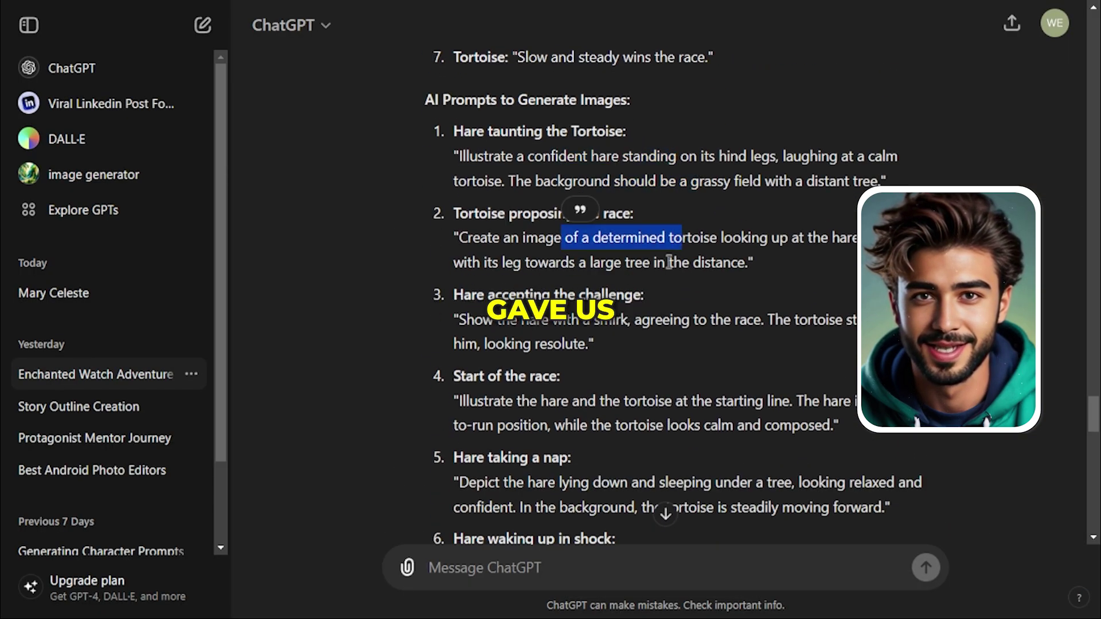
{"action": "left_click_drag", "start_coordinate": [423, 95], "coordinate": [718, 105]}
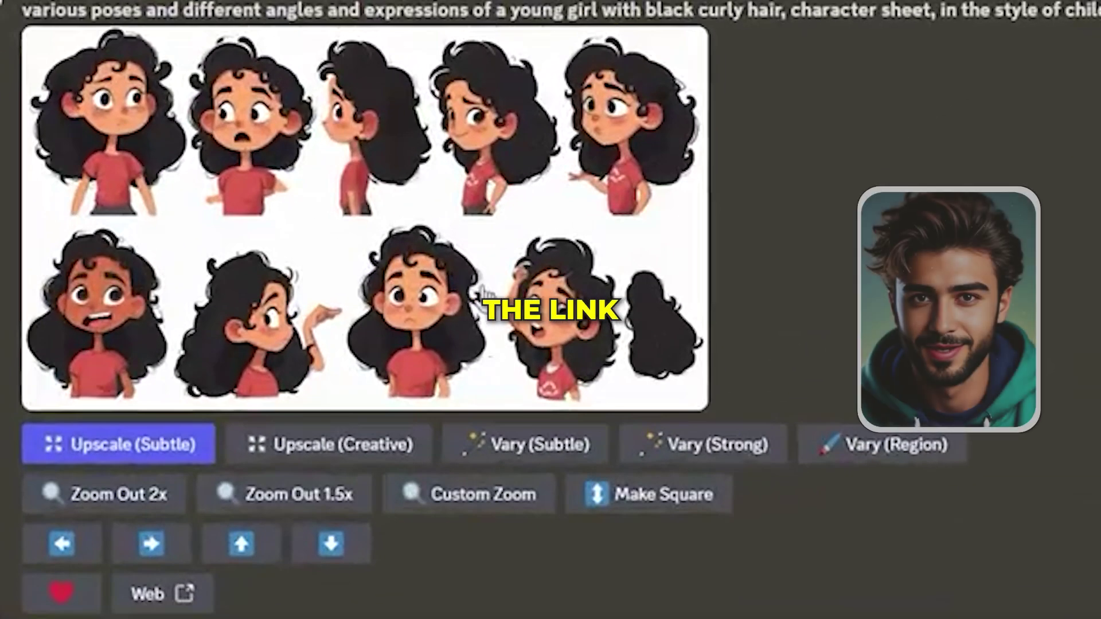
{"action": "right_click", "coordinate": [499, 325]}
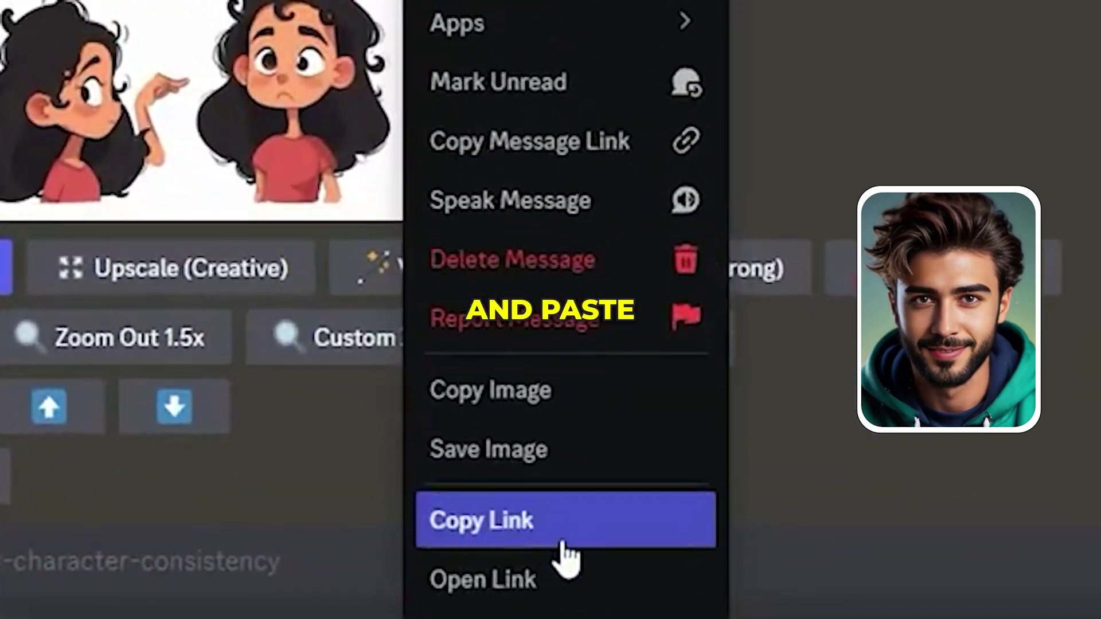
{"action": "left_click", "coordinate": [569, 522]}
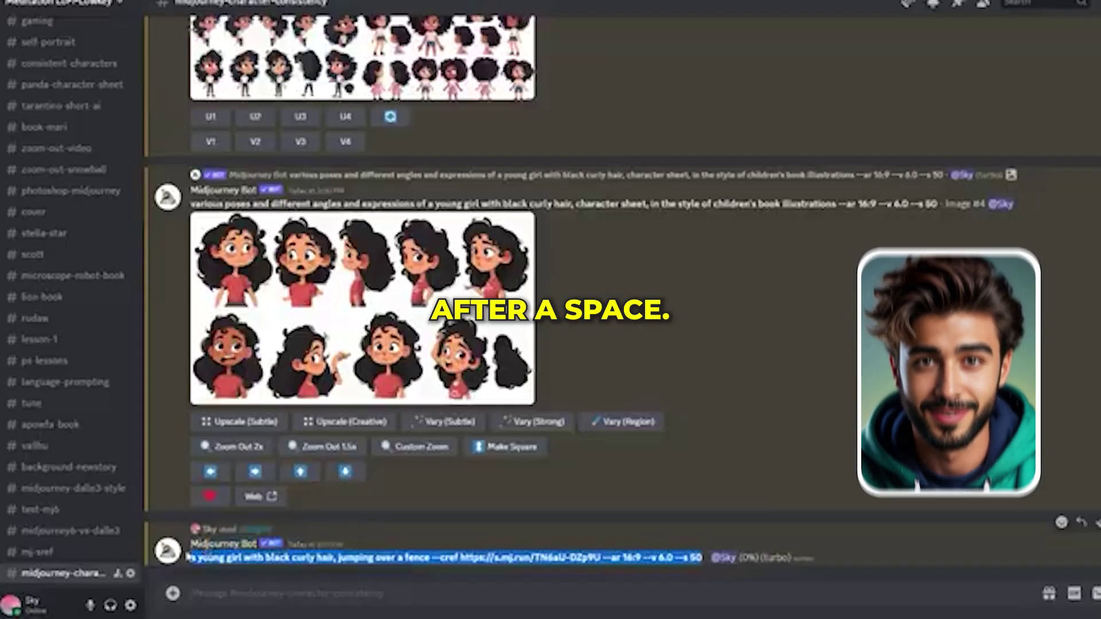